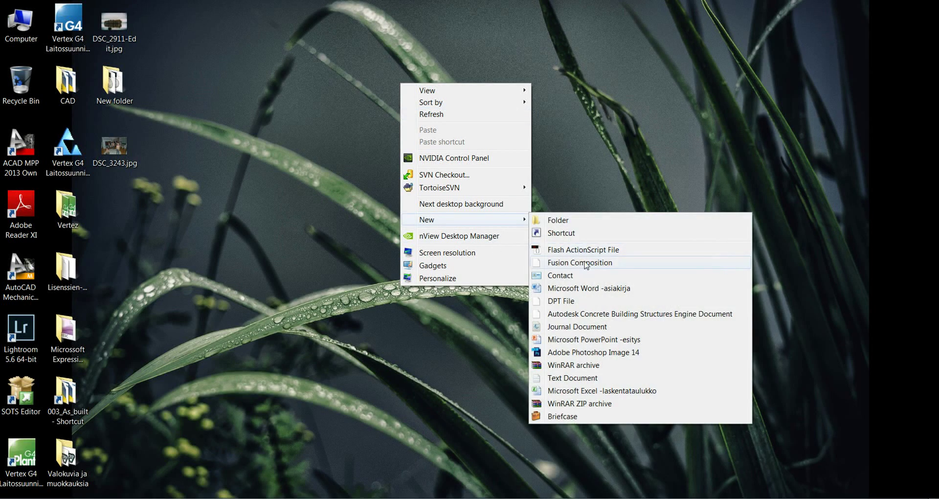
Step: Create a desktop text document and type the intro lines in Notepad
click(591, 377)
key(Return)
double_click(395, 80)
text(H)
text(y all)
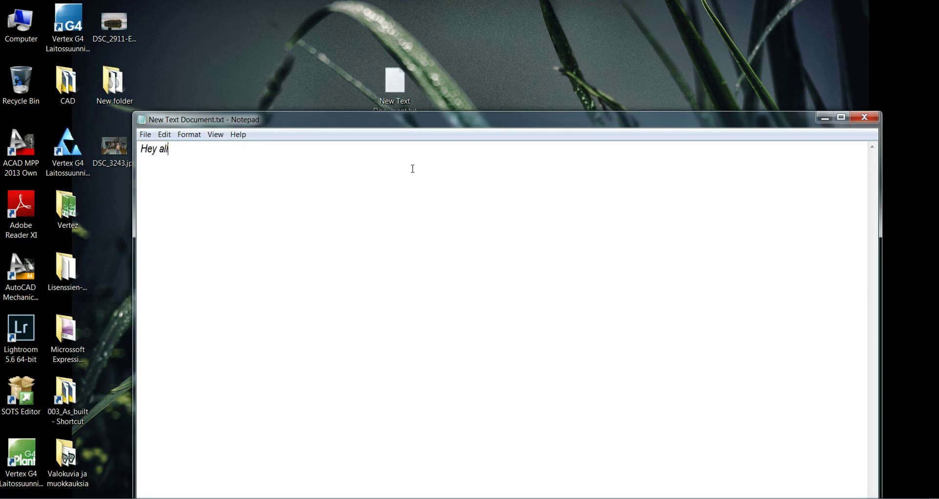
text(anna show )
text(quic)
text(ki)
text(how to ma)
text( p)
text(tur)
text(ike this)
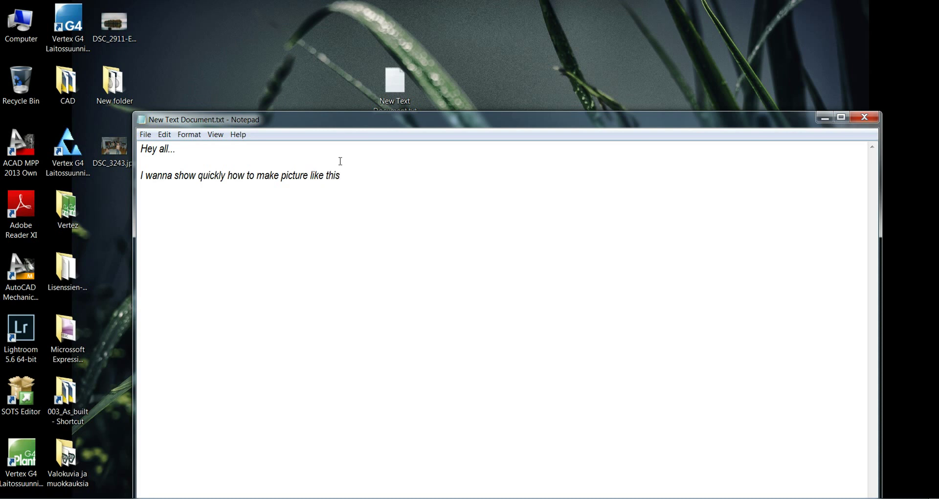
Step: Preview the finished DSC_3243.jpg photo in Photo Viewer, then close it
right_click(114, 150)
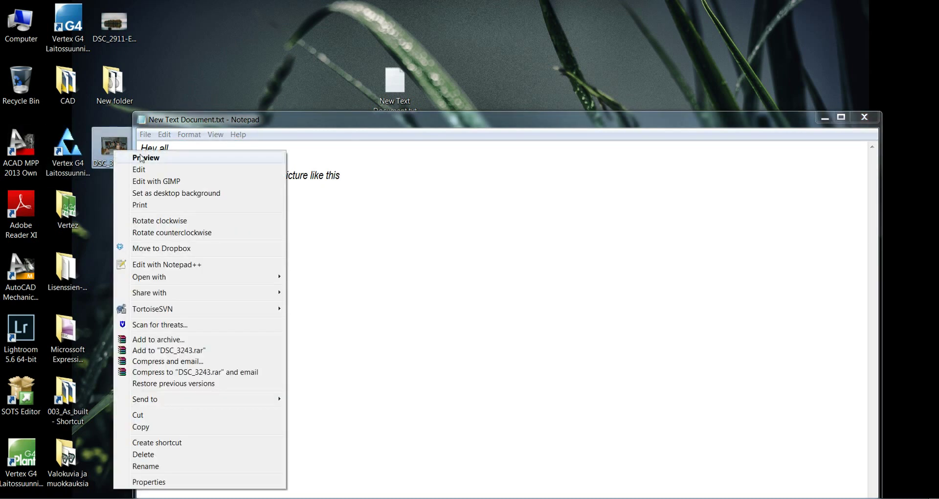
click(141, 158)
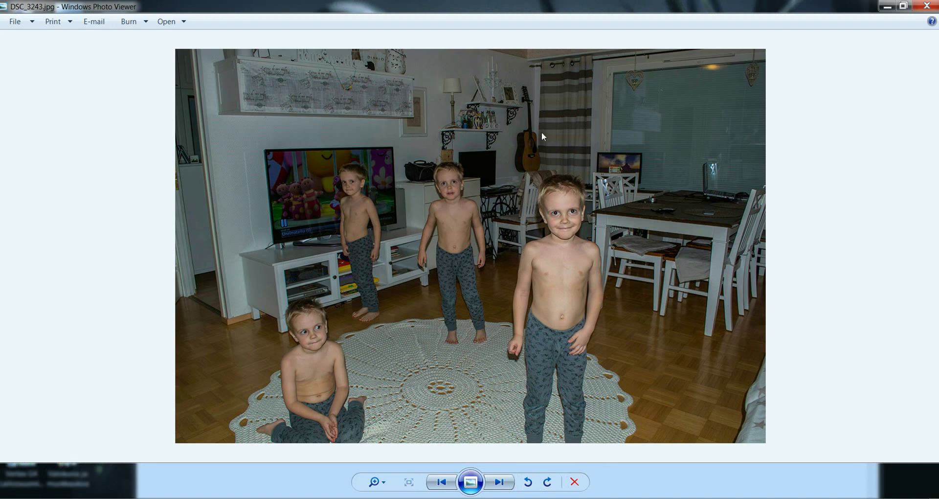
click(926, 6)
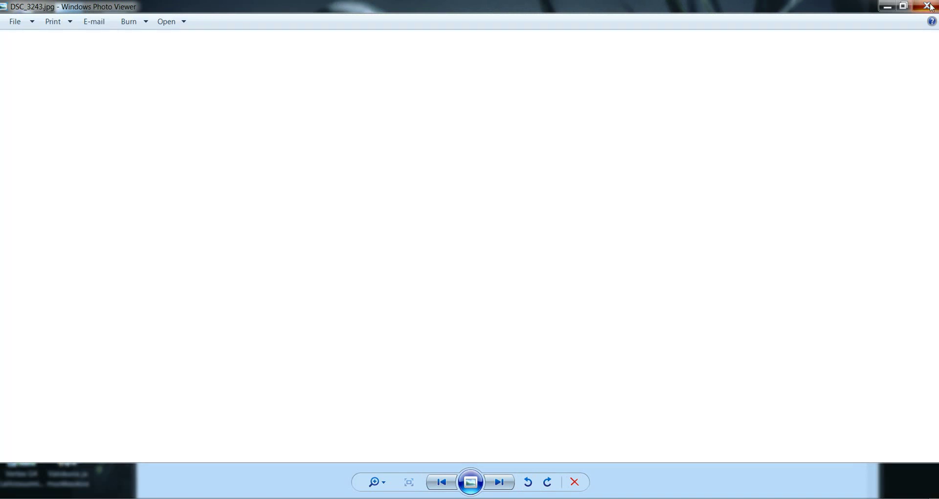
Step: Add the line 'It is pretty simple..' and move the note window up and right
key(Return)
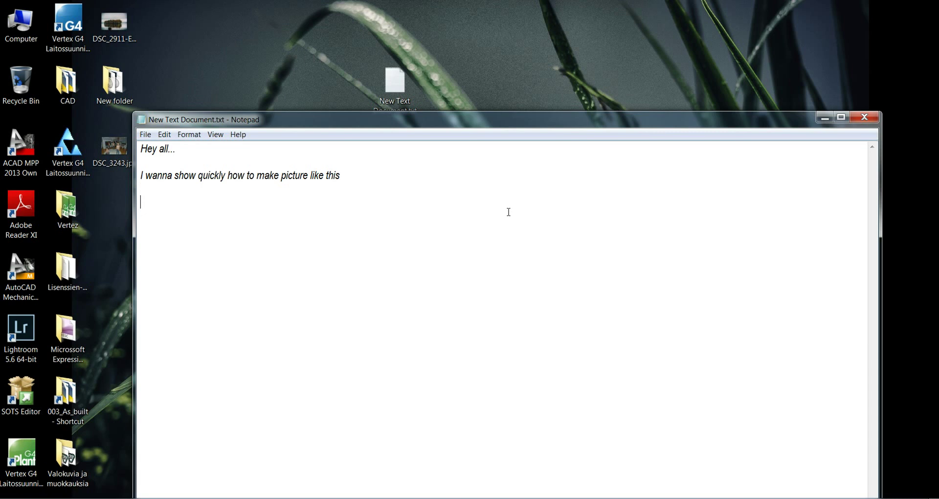
text(It is pretty simple...)
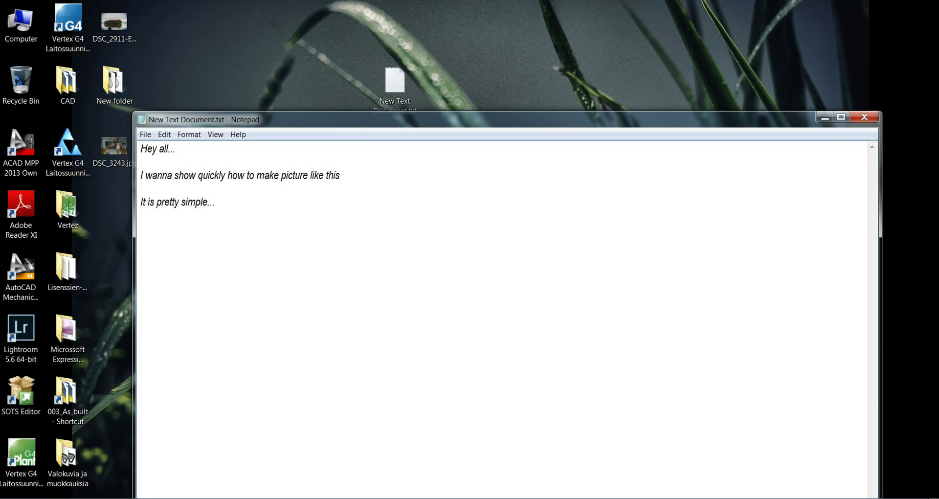
key(alt+Tab)
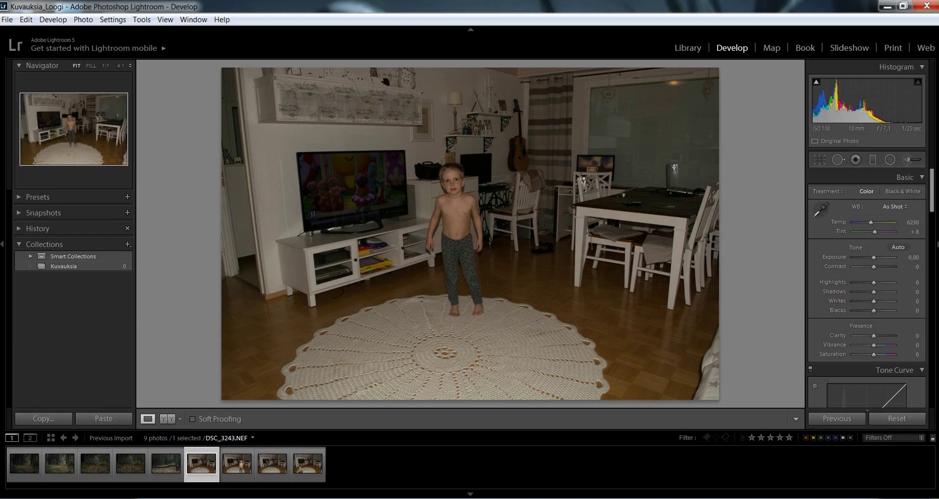
key(alt+Tab)
drag(512, 121, 696, 96)
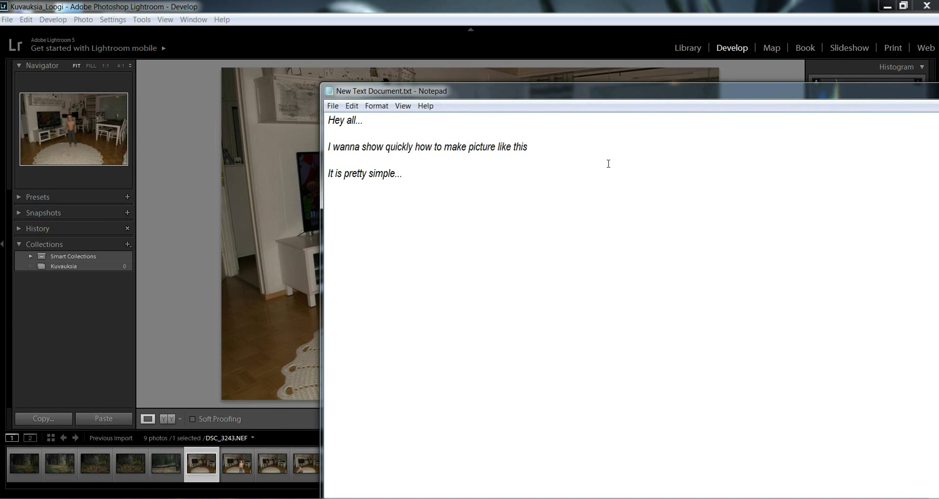
Step: Explain that four images were shot from one tripod position with manual zoom
text(I got here 4)
text( images what have been takke)
key(BackSpace)
key(BackSpace)
text(e same position w)
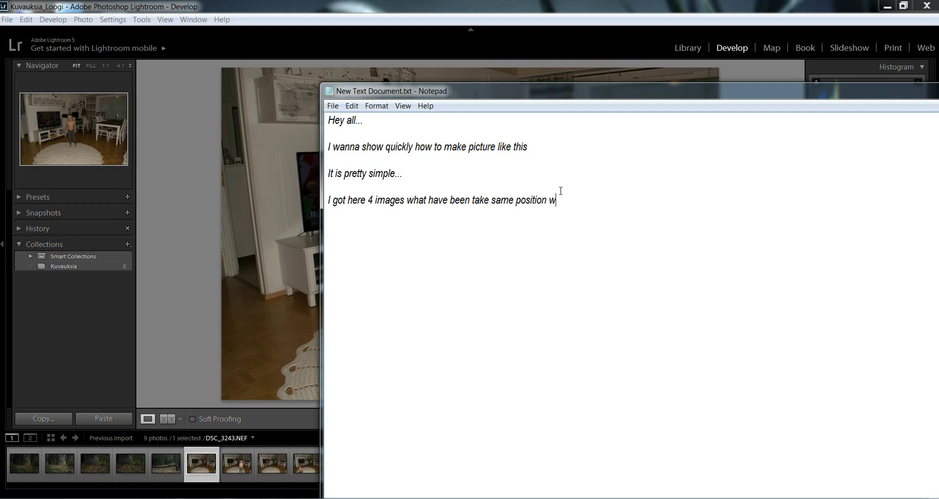
text(ith tripod. )
text(Oh and manual)
text( zoom so i)
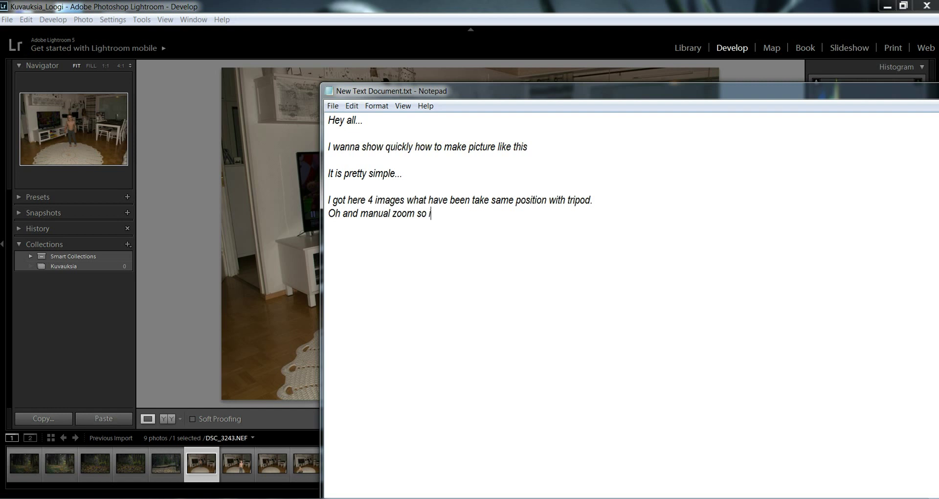
text(ag)
key(BackSpace)
text(ngle )
text(will stay same all the time.)
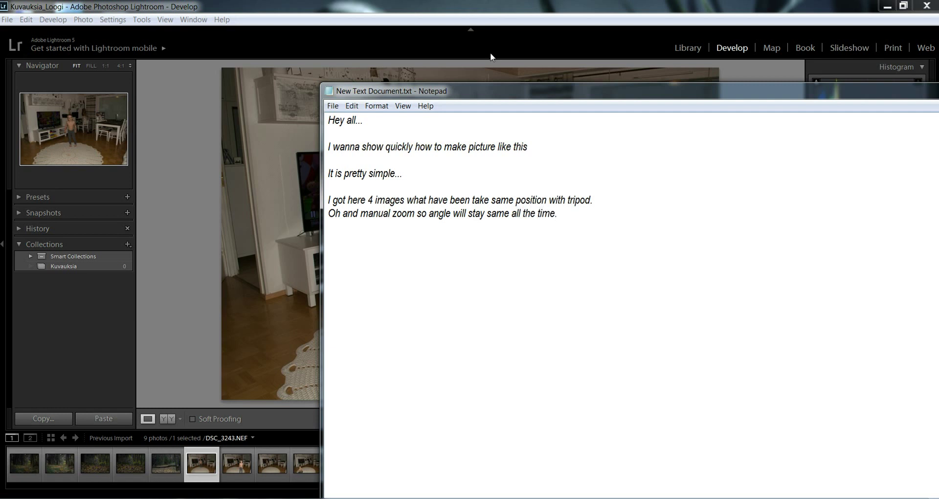
Step: In Lightroom, look through the DSC_3244, DSC_3245 and seated-boy shots
click(491, 56)
click(242, 473)
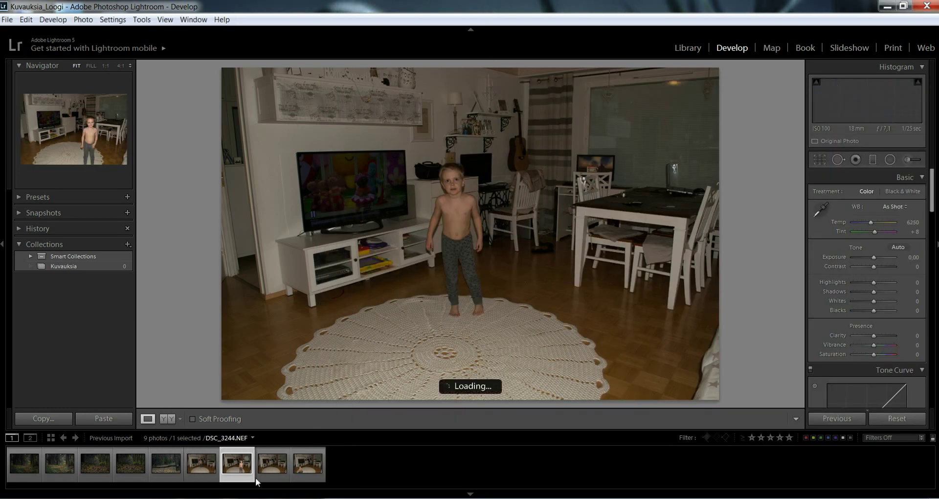
click(274, 479)
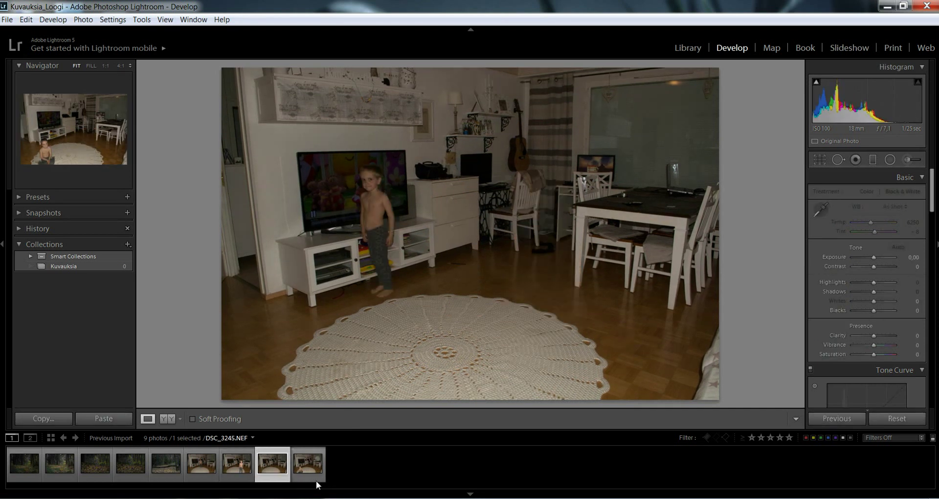
click(316, 482)
Step: Send DSC_3243 through DSC_3246 to Photoshop CC 2014 via Edit In, then minimize Lightroom
click(231, 462)
click(209, 475)
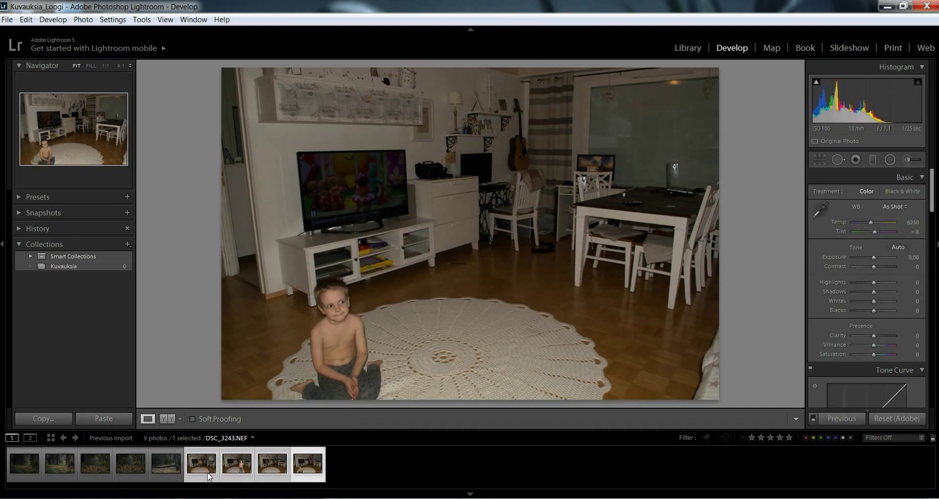
right_click(209, 475)
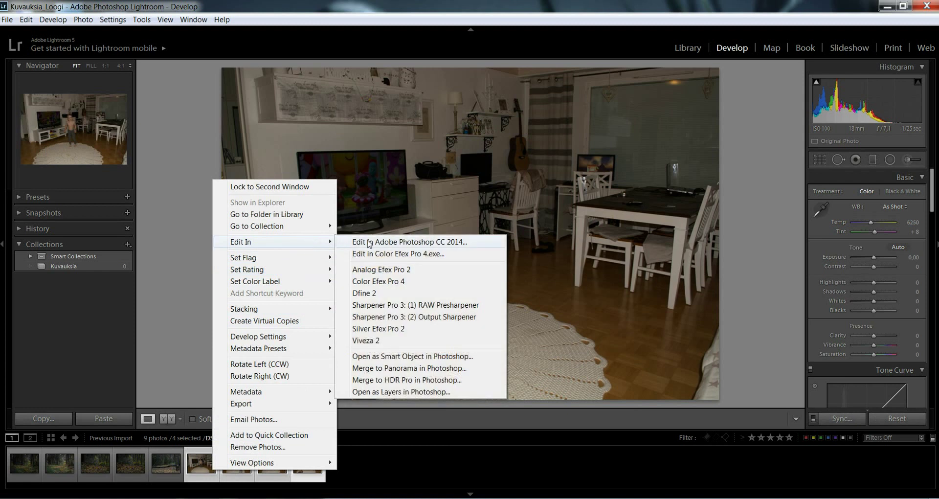
click(369, 242)
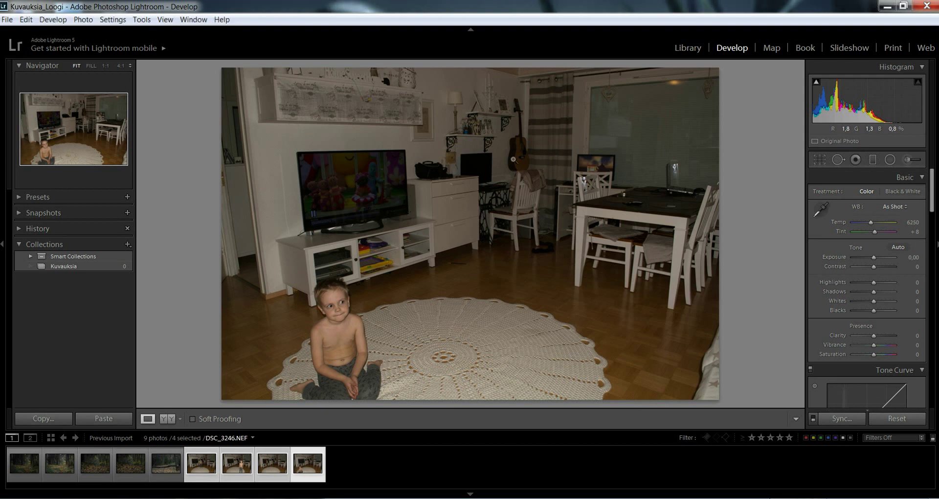
click(886, 8)
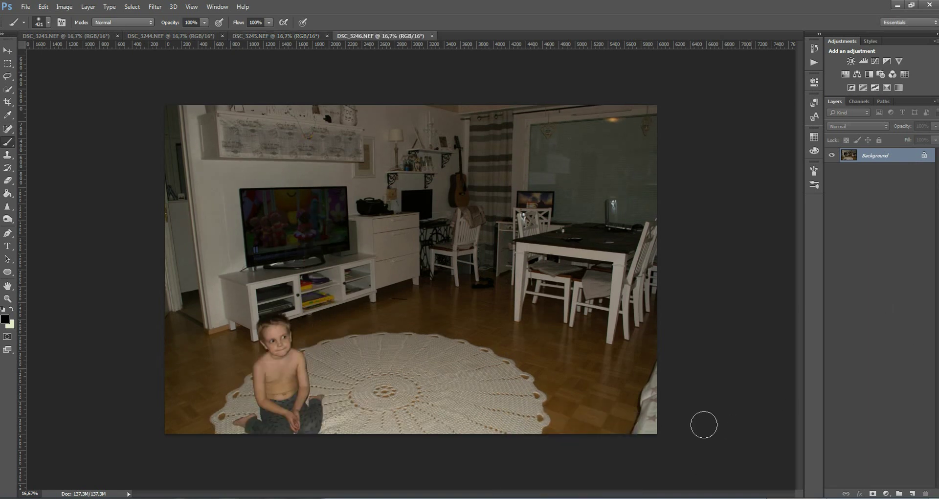
Step: Add the note line 'Take a move tool.' in Notepad
key(alt+Tab)
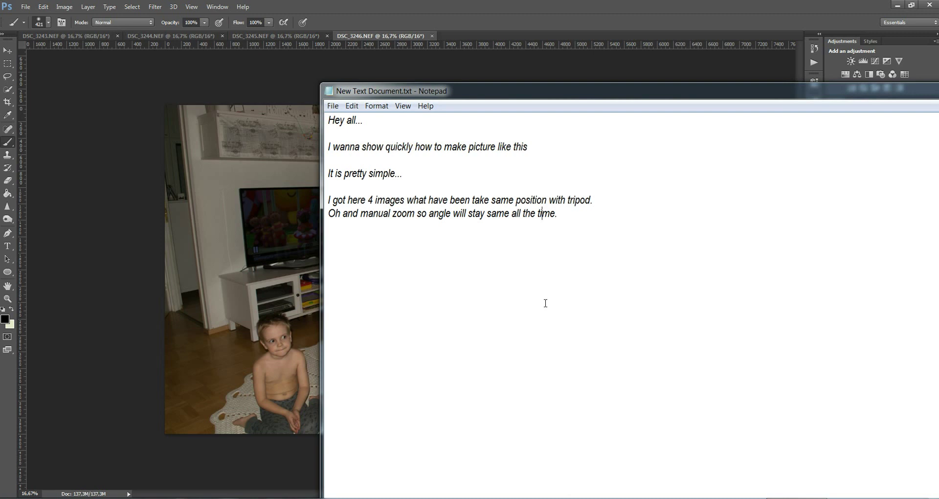
text(Take a move tool.)
Step: Drop DSC_3246 into DSC_3243 as a layer with the Move tool and close it unsaved
click(480, 4)
click(14, 57)
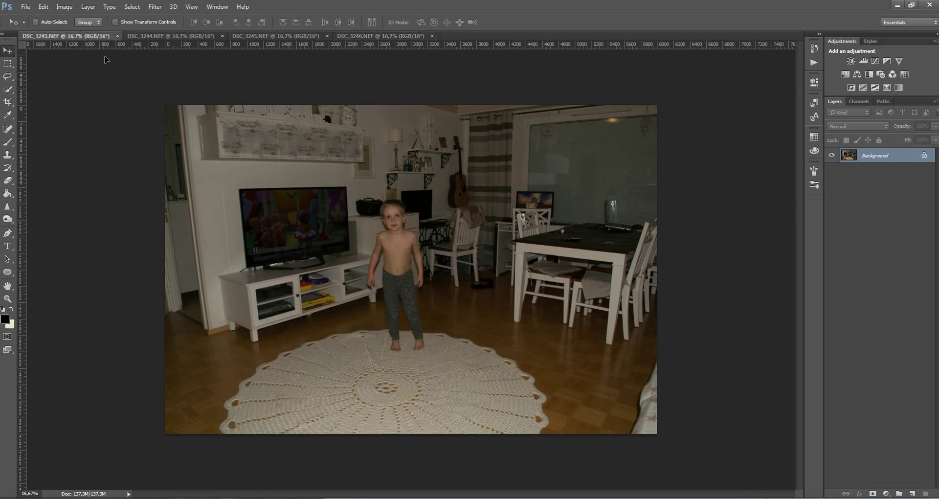
mouse_move(87, 39)
mouse_down()
mouse_move(374, 209)
mouse_move(327, 202)
mouse_up()
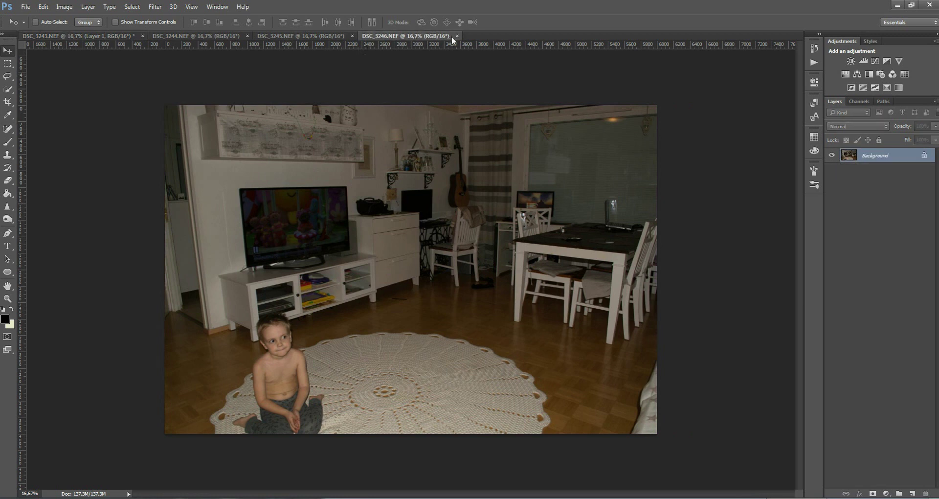
click(457, 36)
click(461, 193)
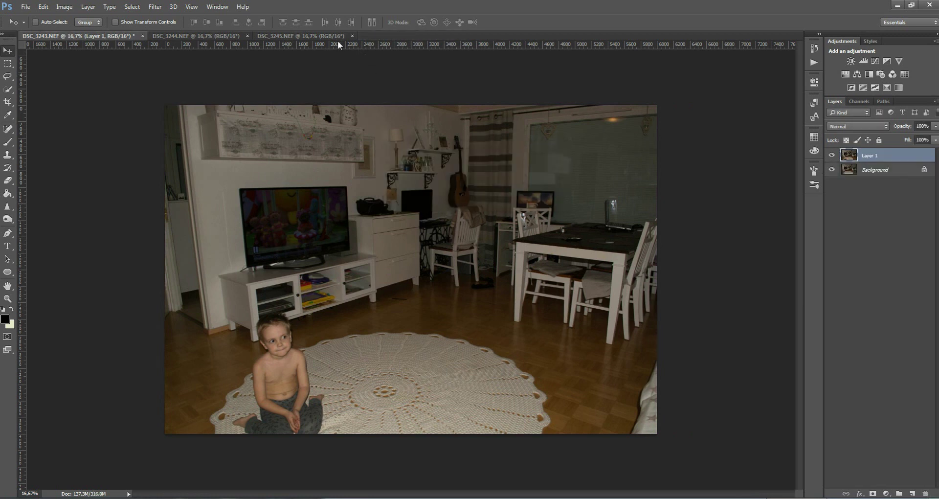
Step: Drop DSC_3245 into DSC_3243 as a layer and close it without saving
click(323, 36)
mouse_move(388, 215)
mouse_down()
mouse_move(103, 72)
mouse_move(88, 40)
mouse_move(382, 225)
mouse_move(390, 196)
mouse_up()
click(341, 36)
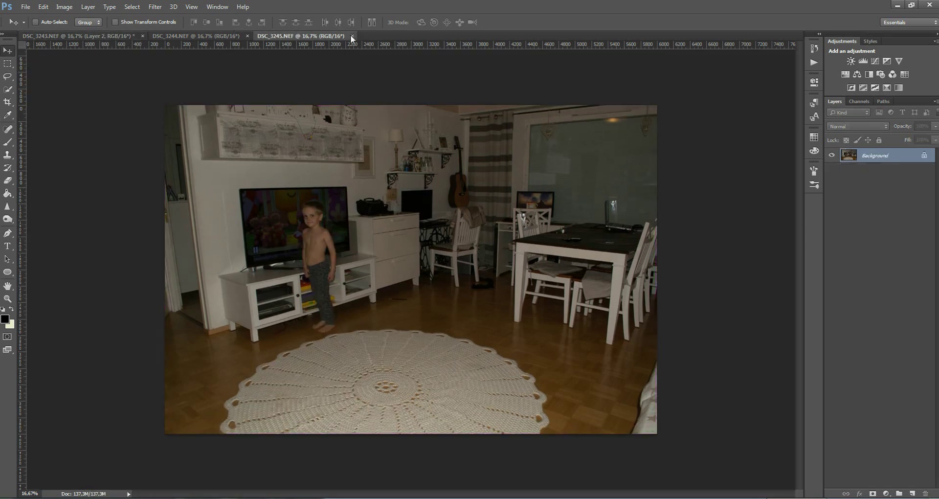
click(356, 36)
click(473, 194)
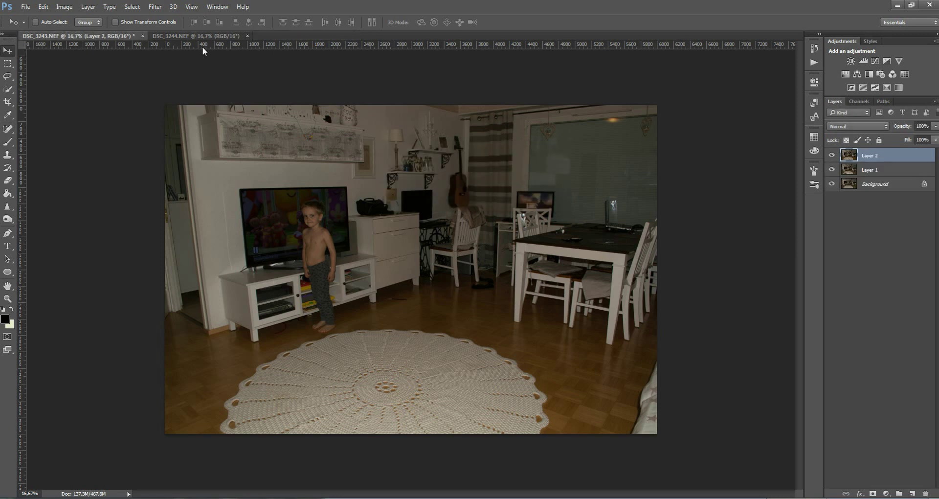
Step: Drop DSC_3244 into DSC_3243 as a layer and start closing its document
click(203, 36)
mouse_move(388, 258)
mouse_down()
mouse_move(108, 59)
mouse_move(437, 210)
mouse_move(478, 280)
mouse_up()
click(229, 37)
click(250, 37)
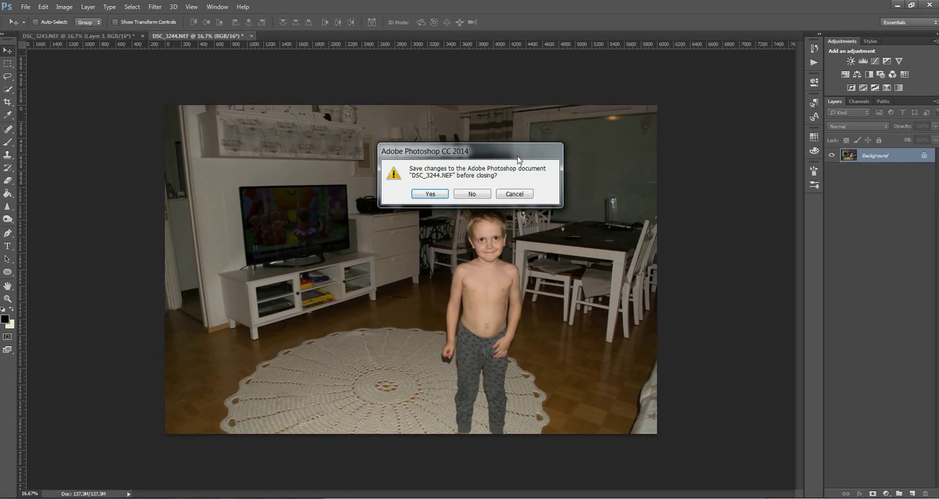
Step: Discard DSC_3244 changes, then note that all pics are in one place and should match position
click(472, 193)
key(alt+Tab)
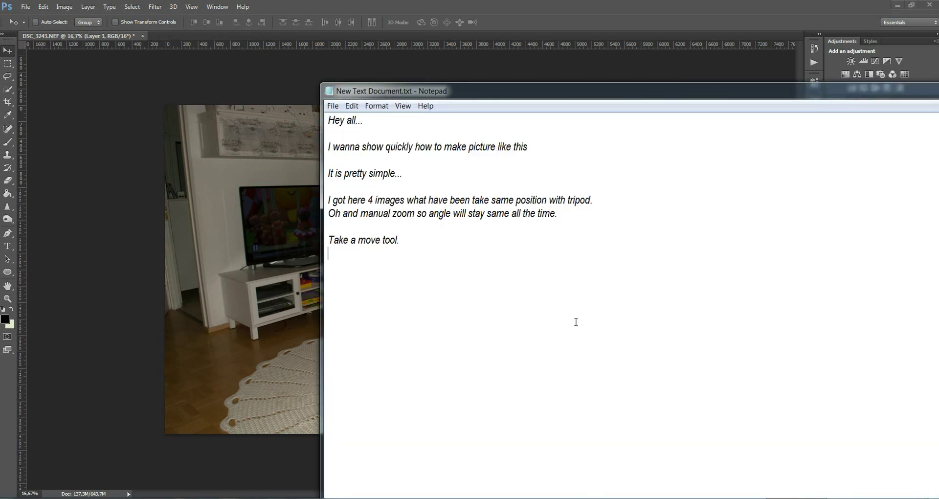
text(Now you )
text(got all pics at same )
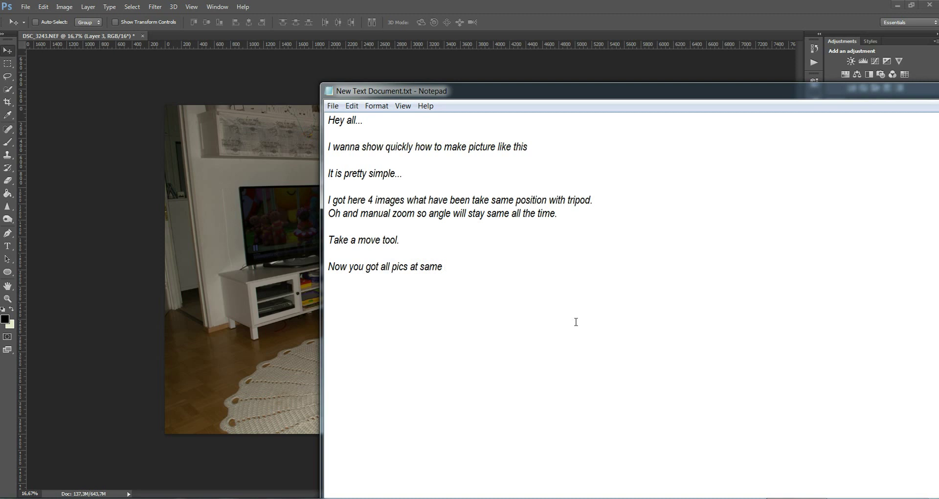
text(place... )
text(Check that those )
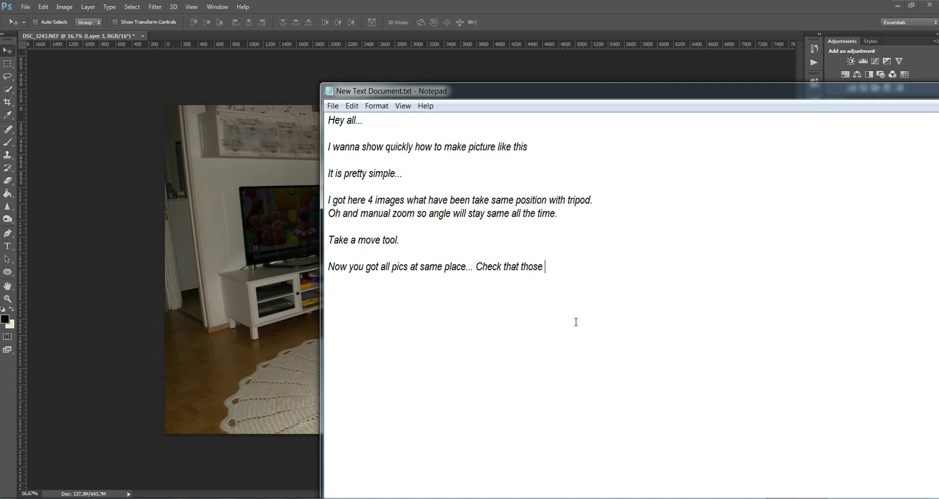
text(are same posi)
text(tion.)
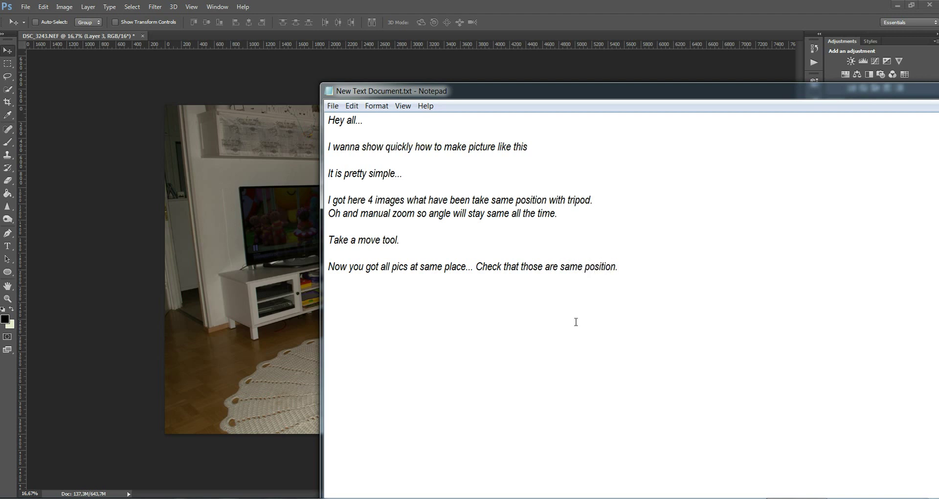
Step: Toggle the visibility of Layers 1–3 to compare the tripod shots
click(555, 5)
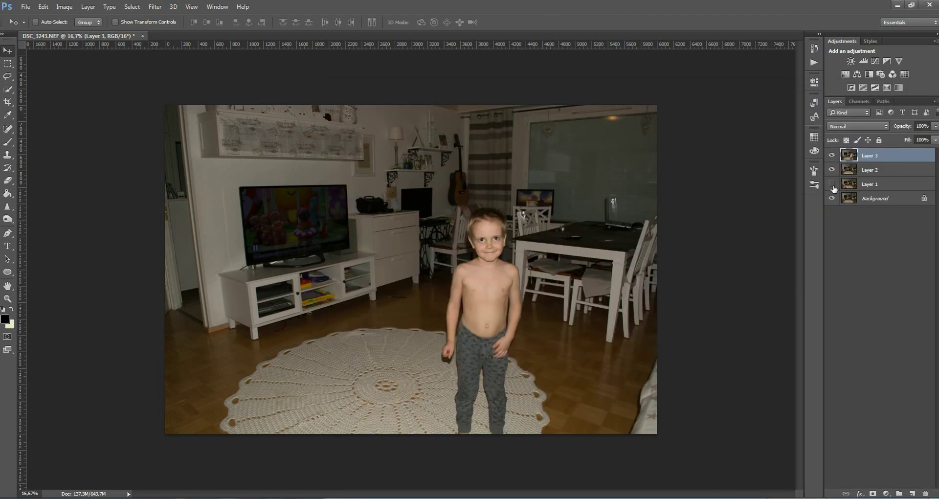
drag(831, 155, 833, 184)
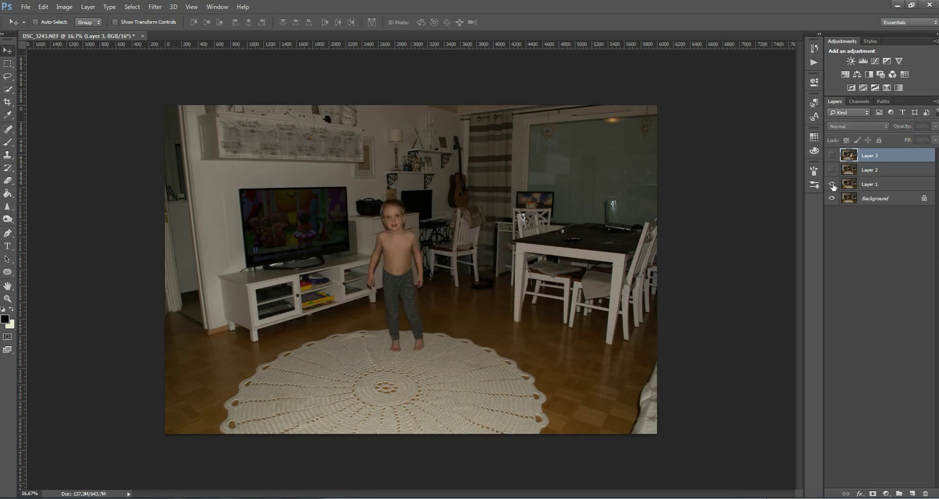
click(832, 184)
click(831, 184)
click(831, 184)
click(831, 184)
click(831, 169)
click(832, 169)
click(832, 169)
click(831, 169)
click(831, 155)
click(832, 155)
Step: Zoom into the wall decoration, set Layer 3 to Overlay and nudge it down 25 px
scroll(235, 135, up, 5)
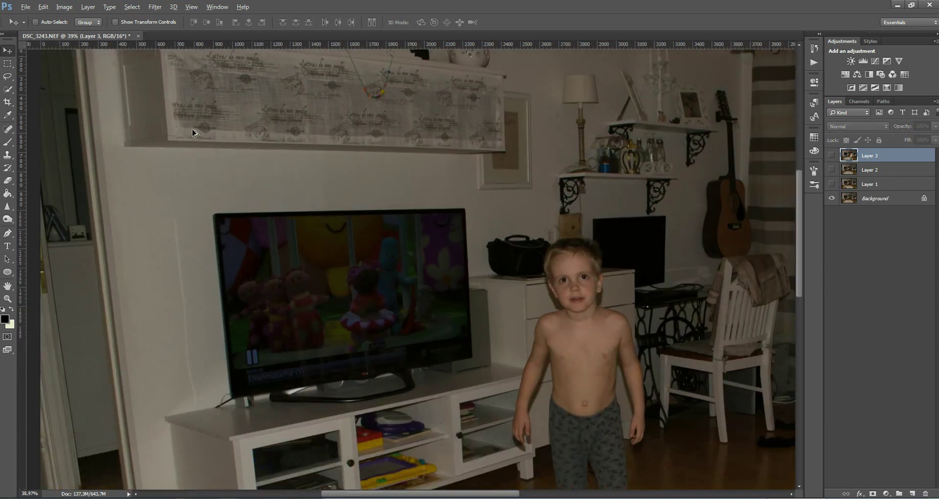
scroll(194, 132, up, 5)
mouse_move(194, 130)
mouse_down()
mouse_move(410, 255)
mouse_move(489, 274)
mouse_up()
click(831, 155)
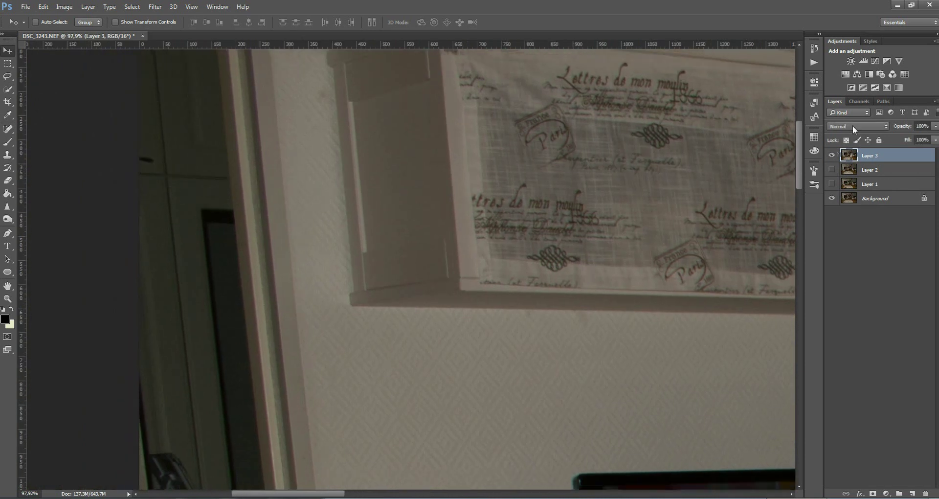
click(852, 125)
click(849, 224)
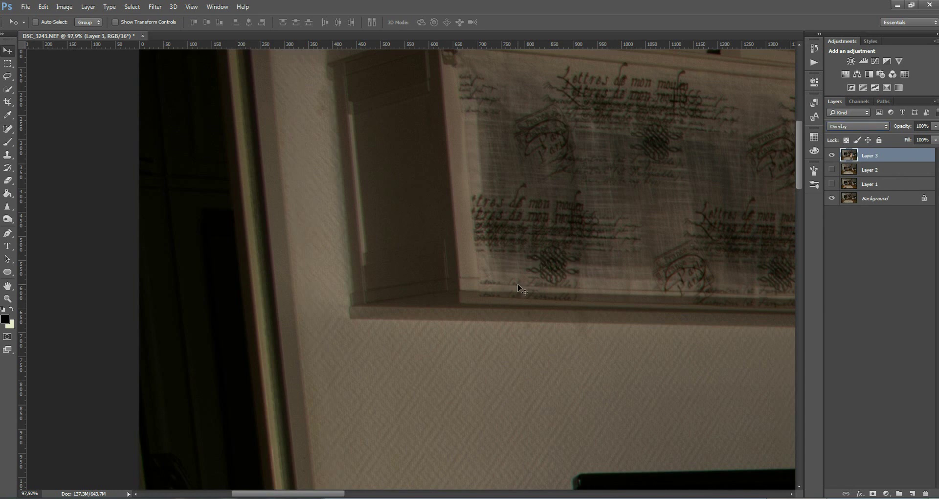
drag(517, 284, 513, 296)
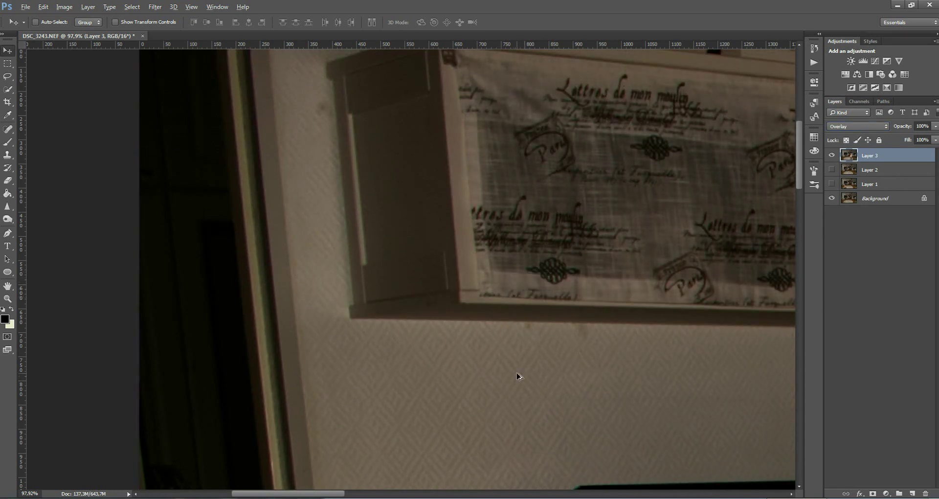
Step: Return Layer 3 to Normal blending and recheck Layer 2's alignment
scroll(518, 377, down, 3)
scroll(518, 375, down, 2)
scroll(519, 375, down, 2)
scroll(519, 375, up, 1)
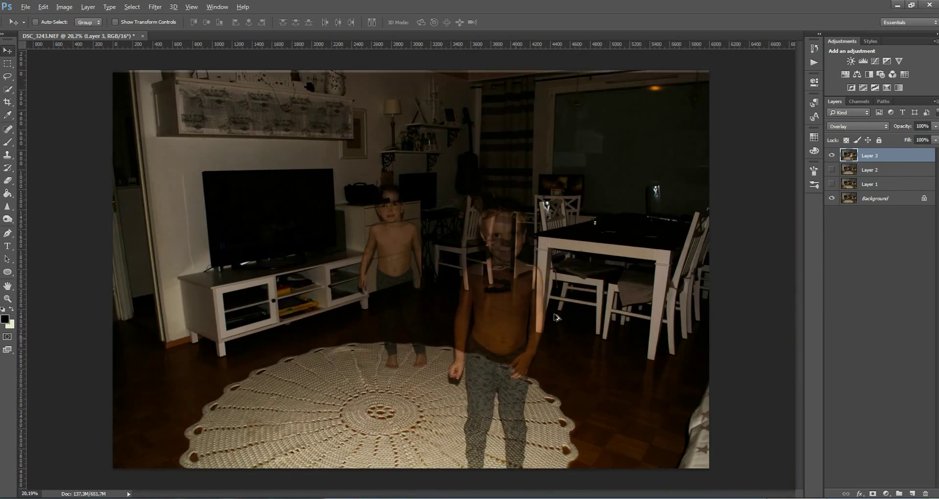
click(860, 126)
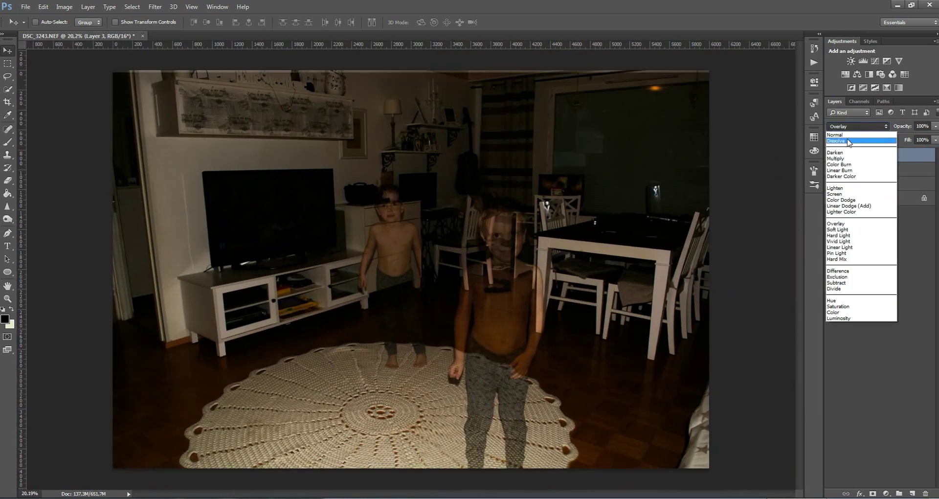
click(835, 135)
click(831, 169)
click(832, 169)
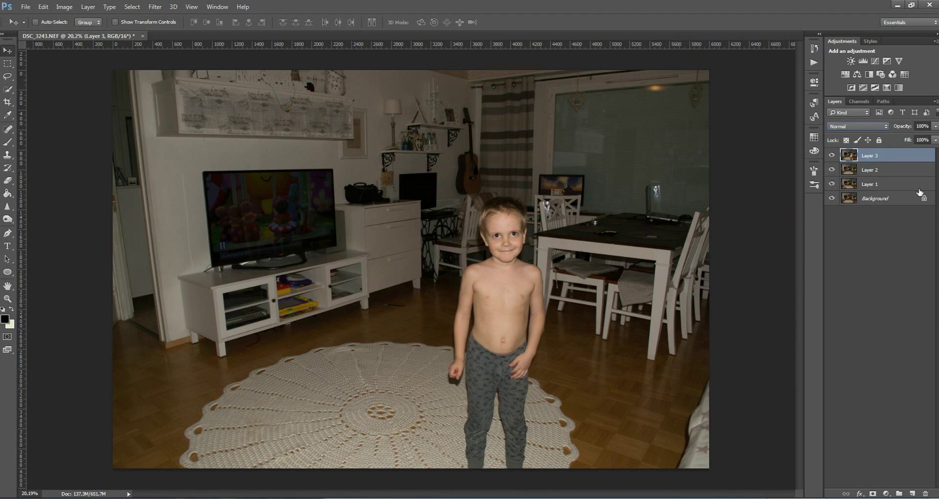
key(alt+Tab)
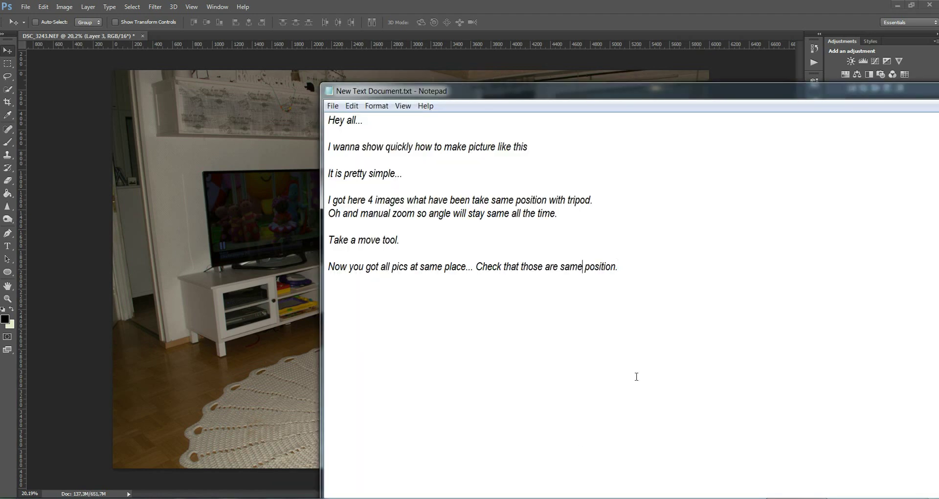
Step: Type the note line 'Make now 3 pictures as mask and invert th'
text(Make now 3 picture)
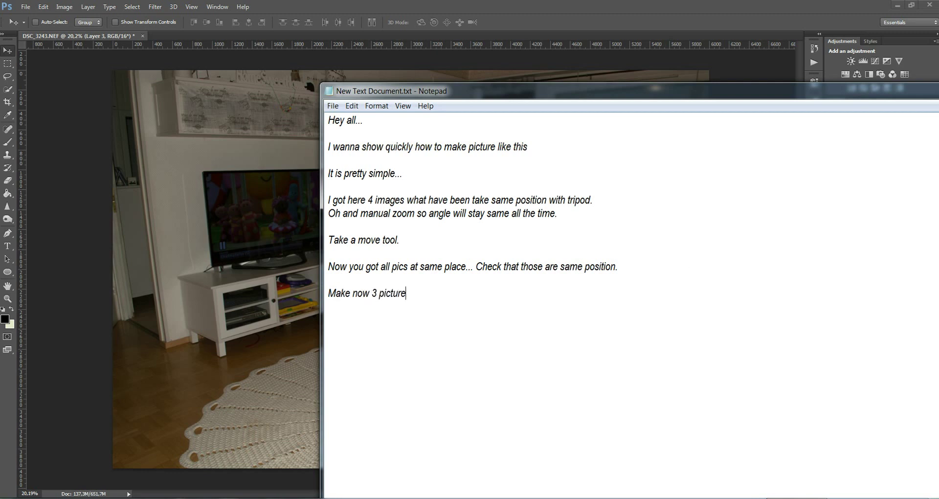
text(mask and invert those)
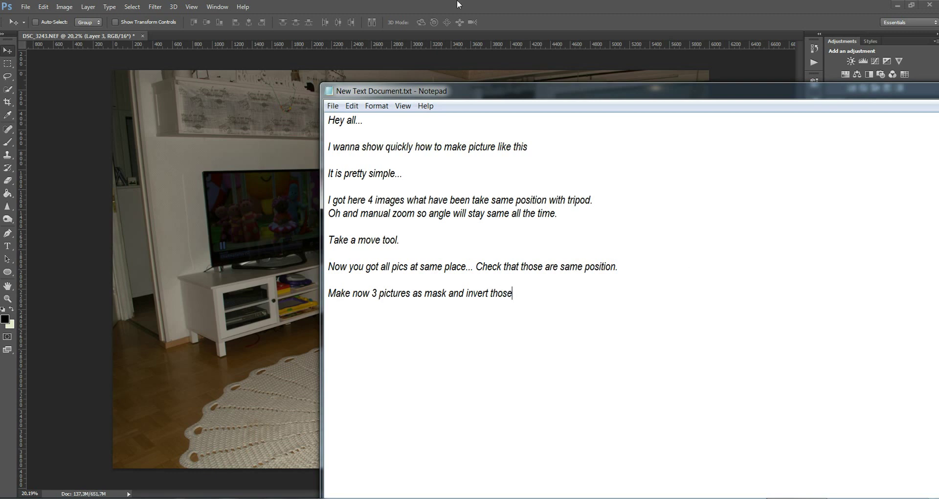
Step: Add layer masks to Layers 1, 2 and 3
click(543, 5)
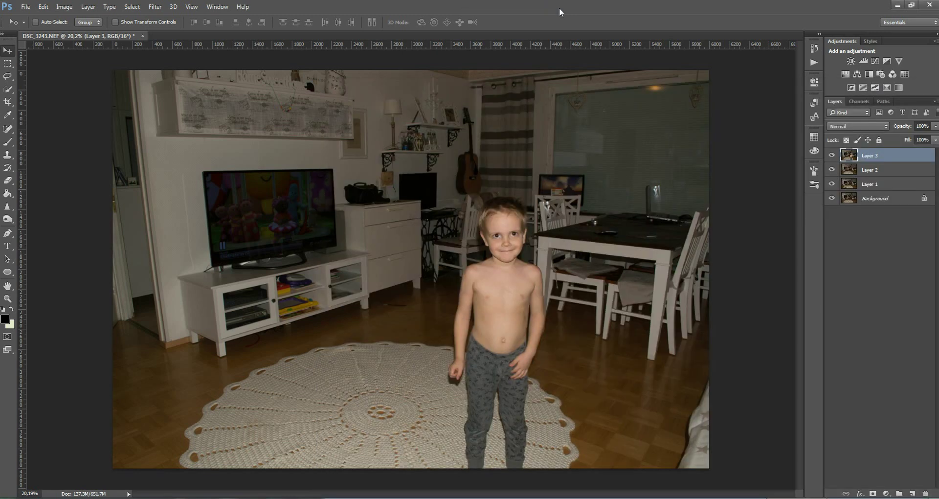
click(893, 186)
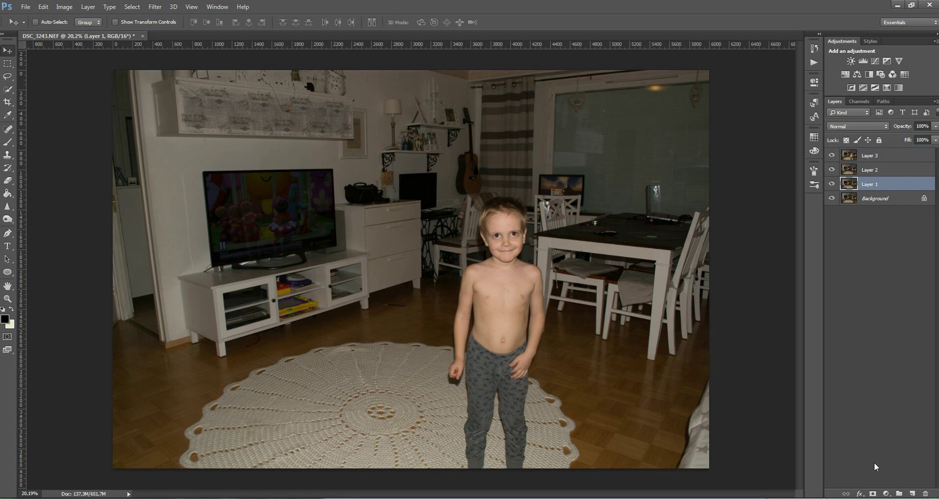
click(873, 492)
click(873, 177)
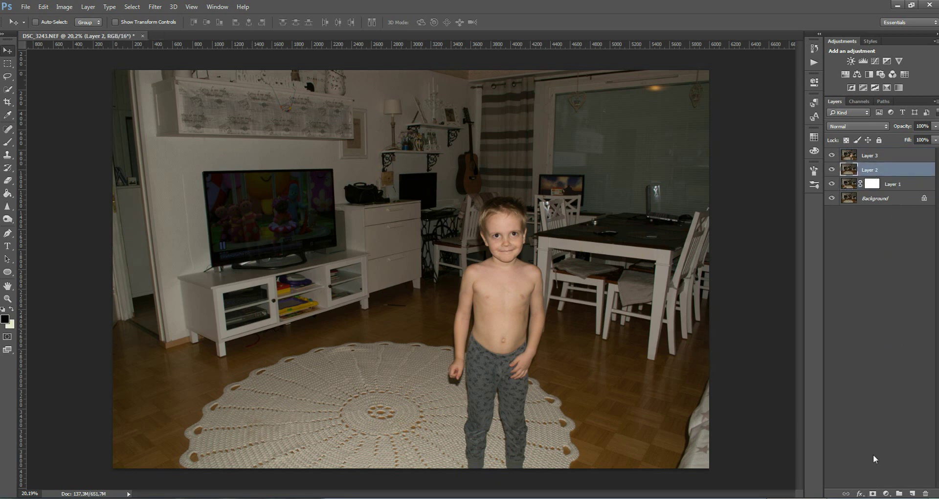
click(873, 493)
click(890, 156)
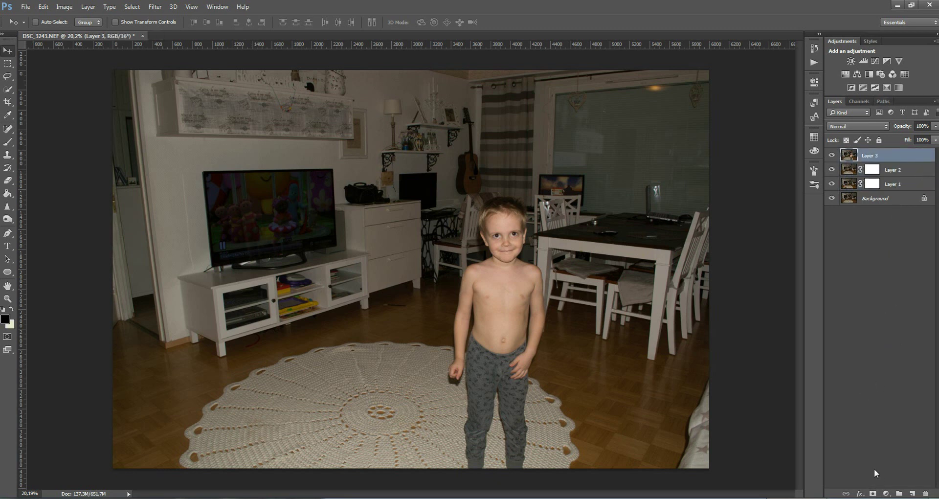
click(873, 493)
Step: Invert all three masks to black with Ctrl+I and ready the Brush on Layer 1's mask
click(872, 184)
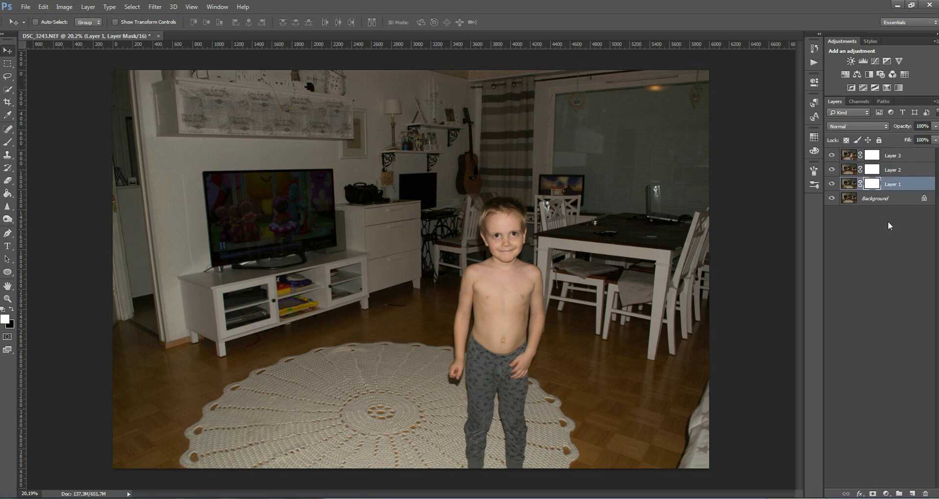
key(ctrl+i)
click(872, 169)
key(ctrl+i)
click(872, 155)
key(ctrl+i)
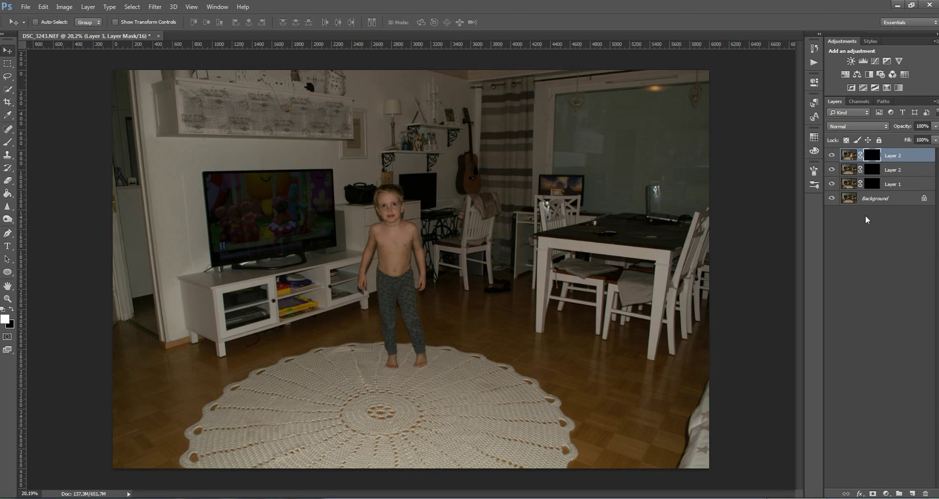
click(874, 184)
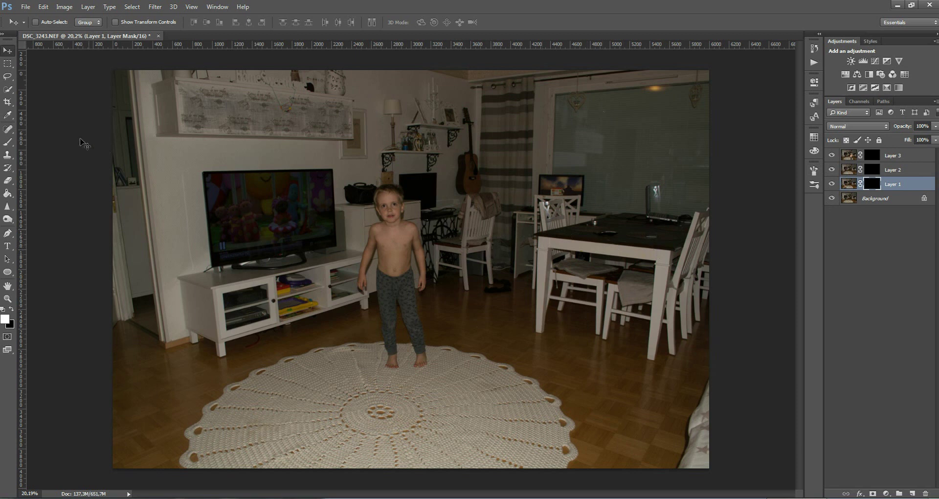
click(8, 142)
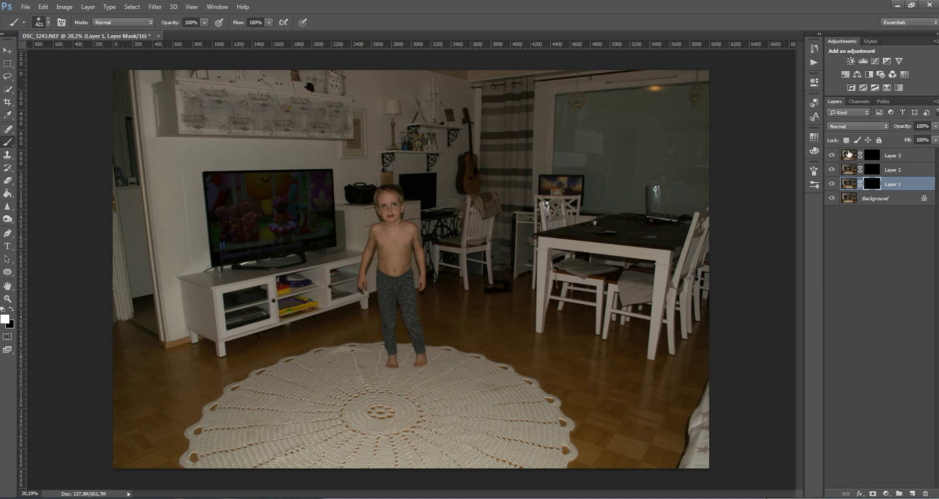
Step: Hide Layers 2 and 3 and check Layer 1's shot against its black mask
drag(836, 171, 833, 157)
click(834, 198)
click(833, 198)
click(856, 183)
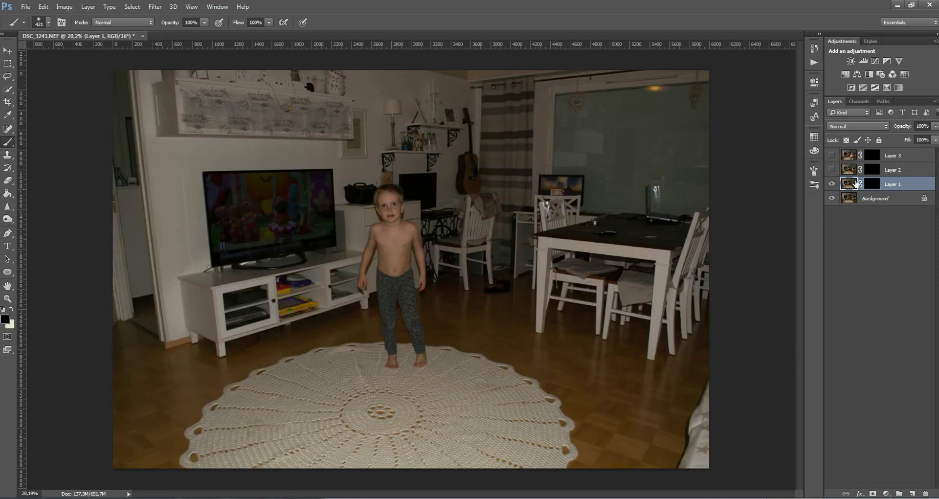
click(872, 187)
key(ctrl+i)
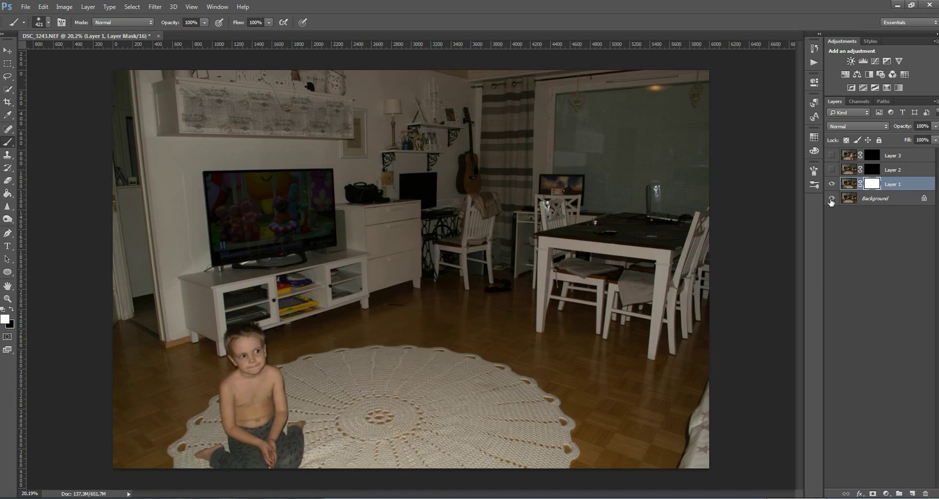
key(ctrl+i)
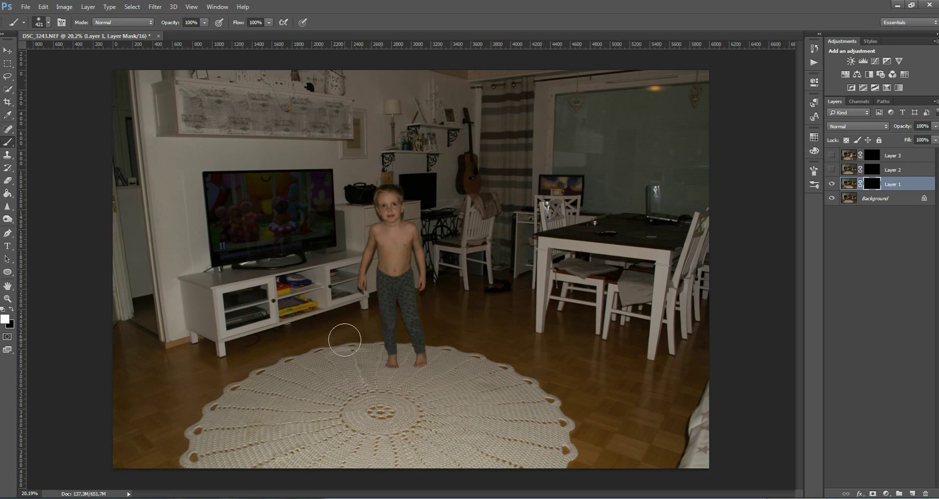
Step: Paint in the seated boy on the rug and nudge Layer 1 44 px right
mouse_move(201, 450)
mouse_down()
mouse_move(231, 457)
mouse_move(274, 368)
mouse_move(276, 377)
mouse_move(290, 372)
mouse_up()
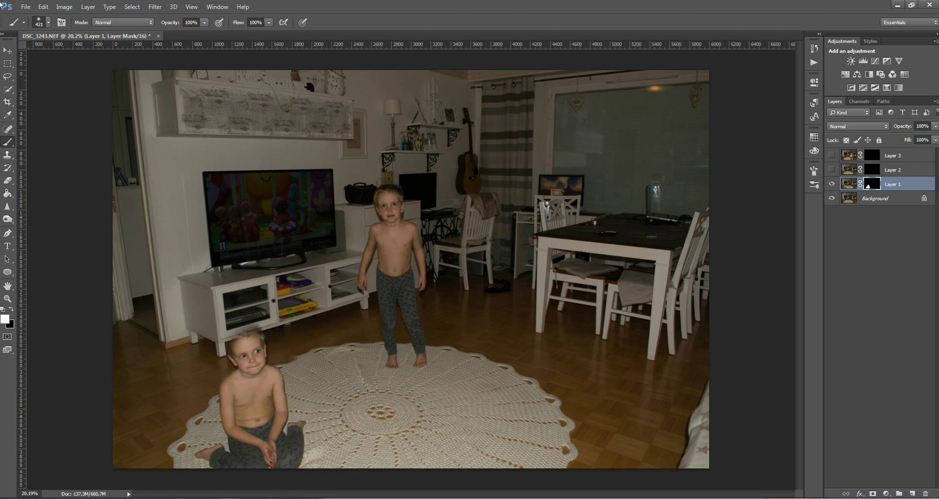
click(7, 51)
mouse_move(315, 315)
mouse_down()
mouse_move(323, 316)
mouse_move(315, 315)
mouse_up()
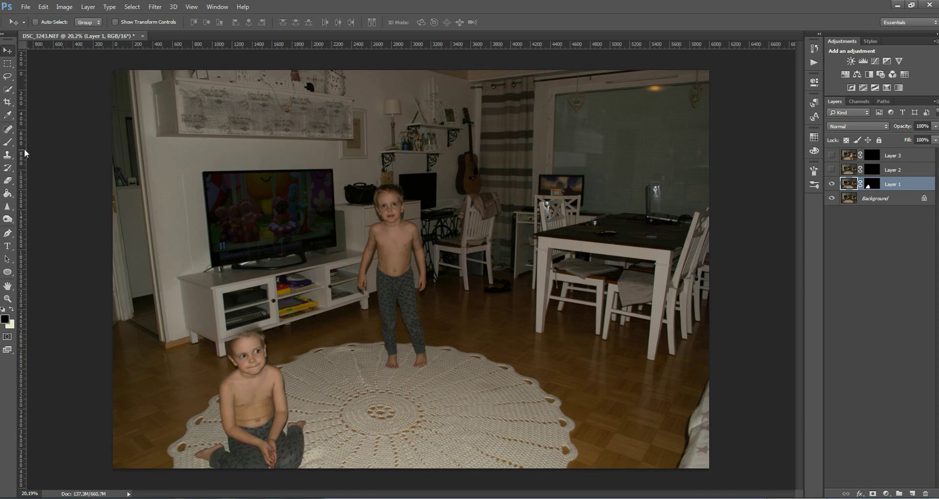
key(b)
drag(247, 345, 266, 362)
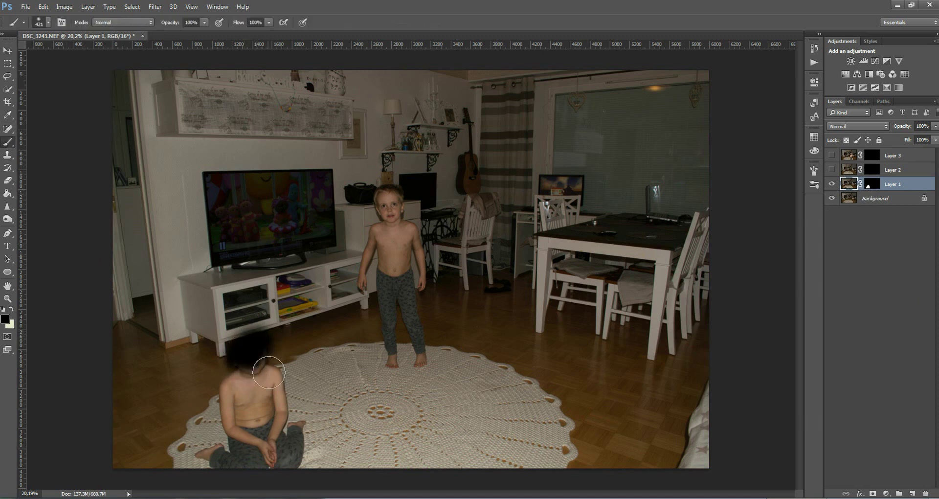
Step: Paint white on Layer 1's mask over the boy's head and chest; hide Background and Layer 1
click(872, 183)
key(x)
drag(251, 376, 247, 392)
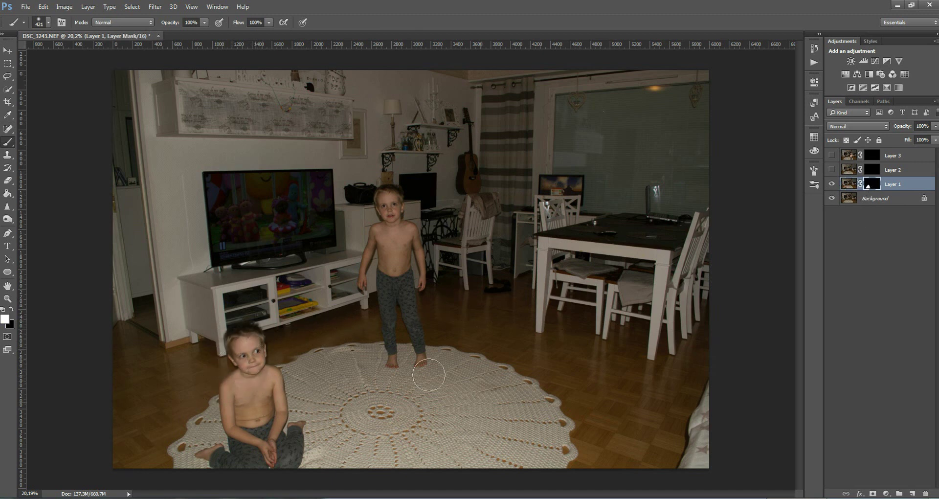
click(832, 198)
click(832, 184)
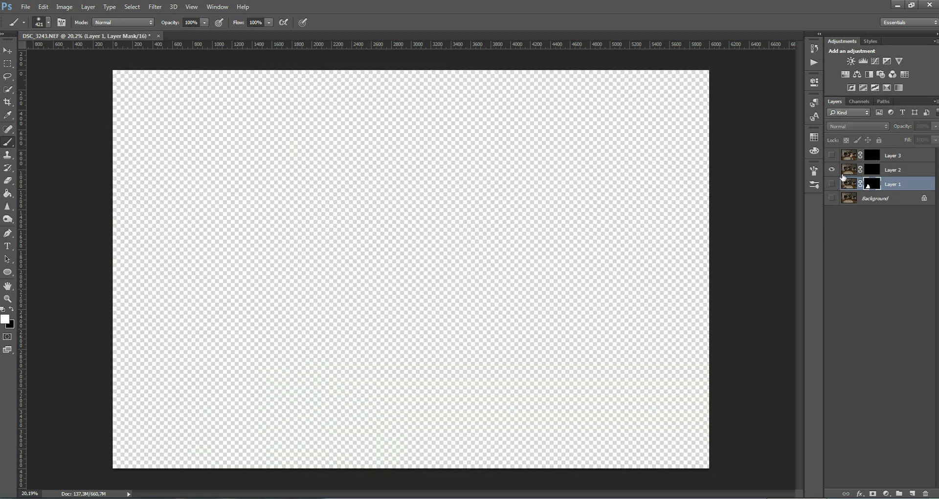
Step: Paint white on Layer 2's mask to reveal the boy in front of the TV, with all layers visible
click(867, 171)
key(backslash)
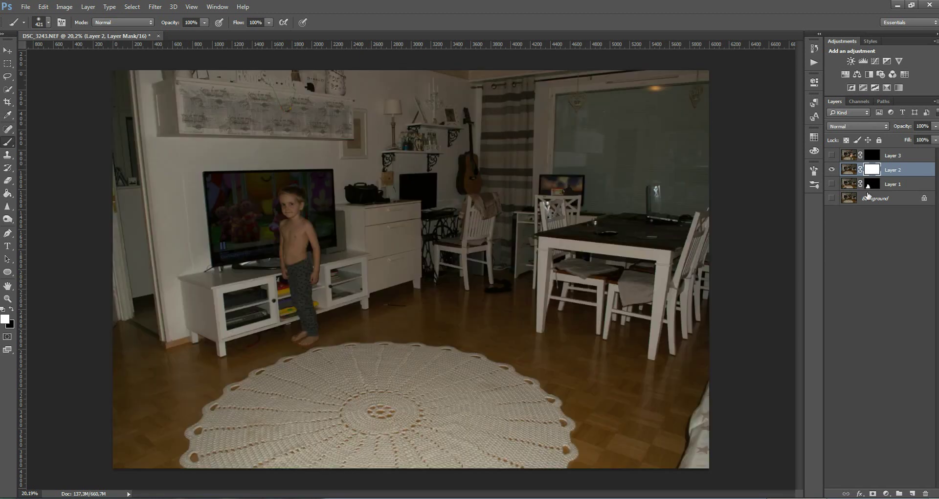
key(backslash)
click(832, 184)
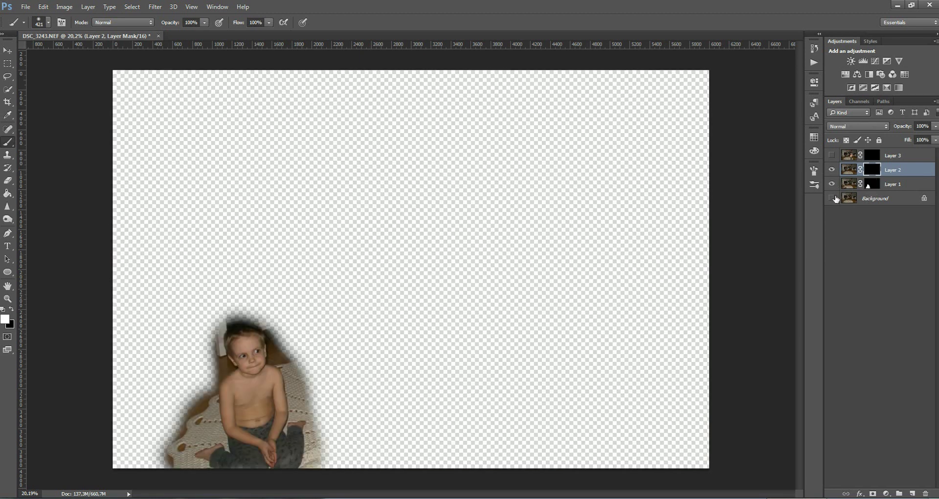
click(831, 198)
mouse_move(277, 215)
mouse_down()
mouse_move(308, 319)
mouse_move(308, 311)
mouse_move(322, 326)
mouse_move(321, 362)
mouse_move(337, 349)
mouse_move(294, 361)
mouse_move(300, 332)
mouse_up()
key(x)
key(x)
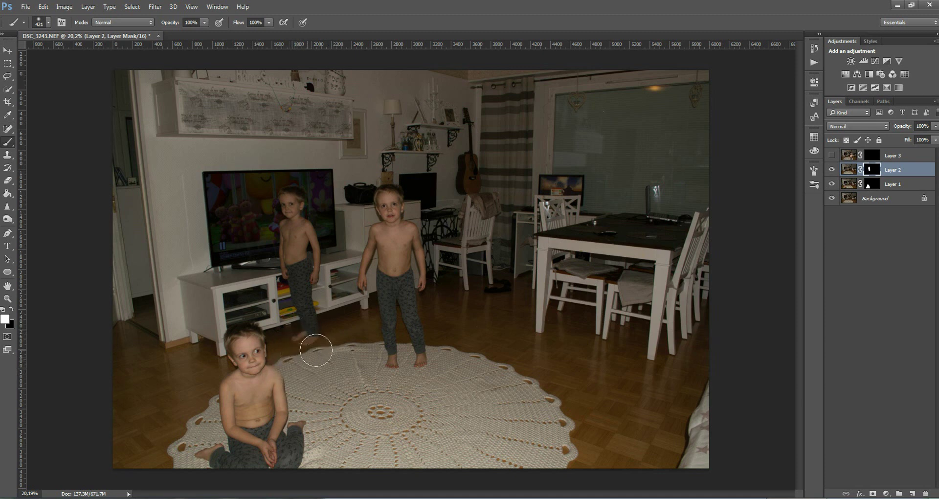
key(x)
click(831, 155)
click(877, 156)
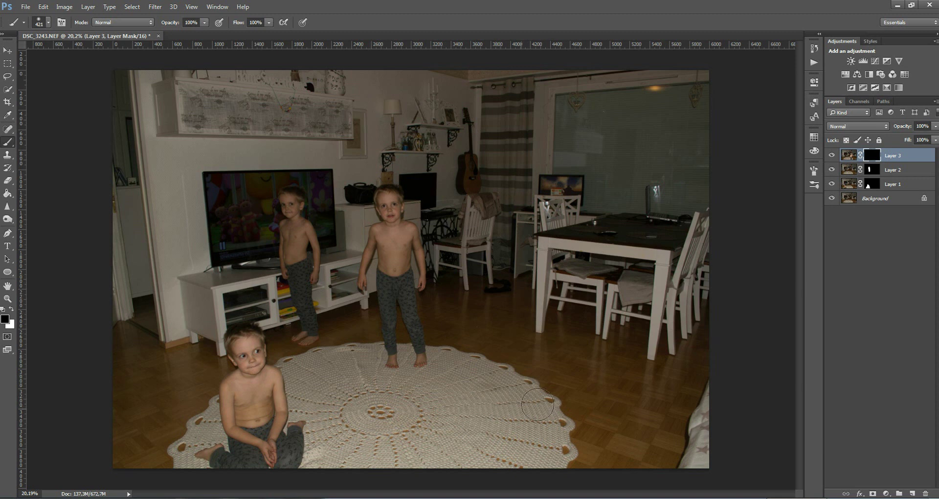
Step: Paint white on Layer 3's mask to reveal the fourth boy, then switch to the Notepad notes
key(x)
mouse_move(509, 386)
mouse_down()
mouse_move(518, 462)
mouse_move(511, 238)
mouse_move(469, 369)
mouse_move(514, 377)
mouse_move(533, 323)
mouse_move(511, 458)
mouse_move(479, 423)
mouse_move(519, 240)
mouse_move(504, 225)
mouse_move(464, 340)
mouse_move(489, 373)
mouse_up()
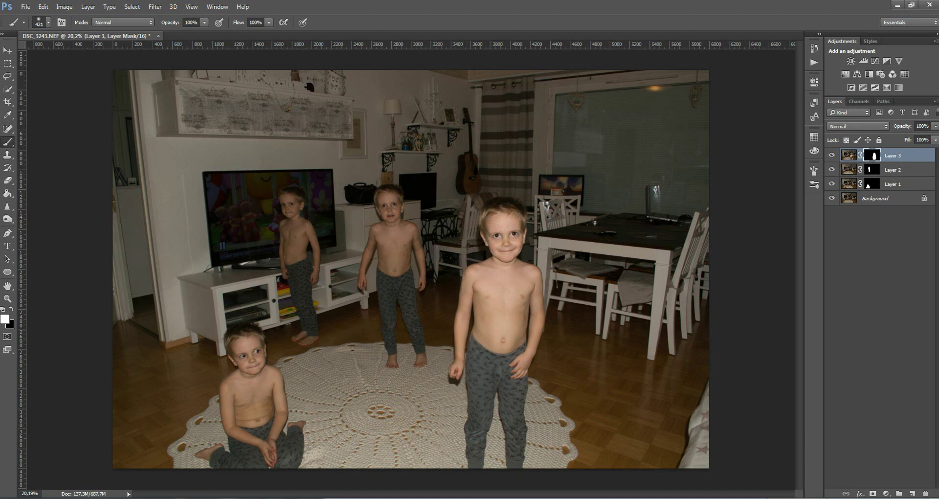
key(alt+Tab)
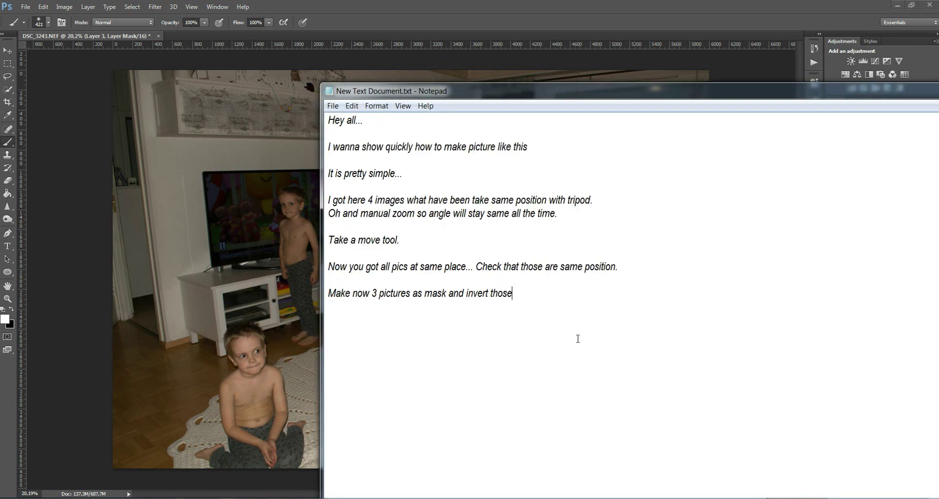
Step: Add the note 'Merge Layers as one with Shift + Ctrl + Alt + E' to the tutorial notes
text(Merge )
text(Layers as one with )
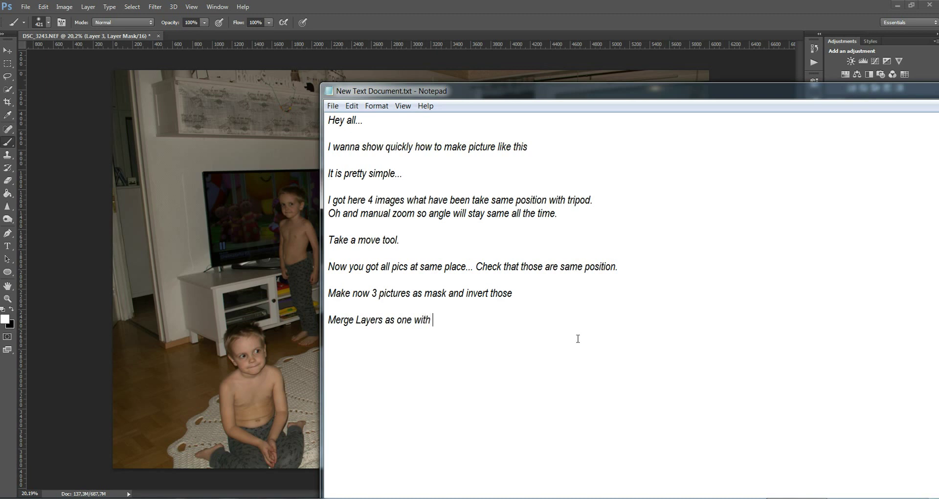
text(Sh)
text(lt + e)
Step: Stamp all layers into a new merged Layer 4, then note 'Group others and hide' in Notepad
click(589, 3)
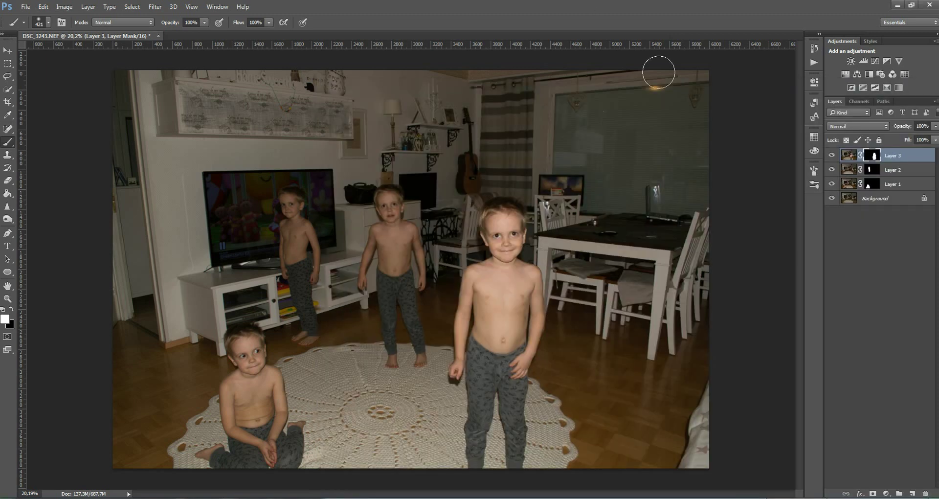
shift+click(865, 198)
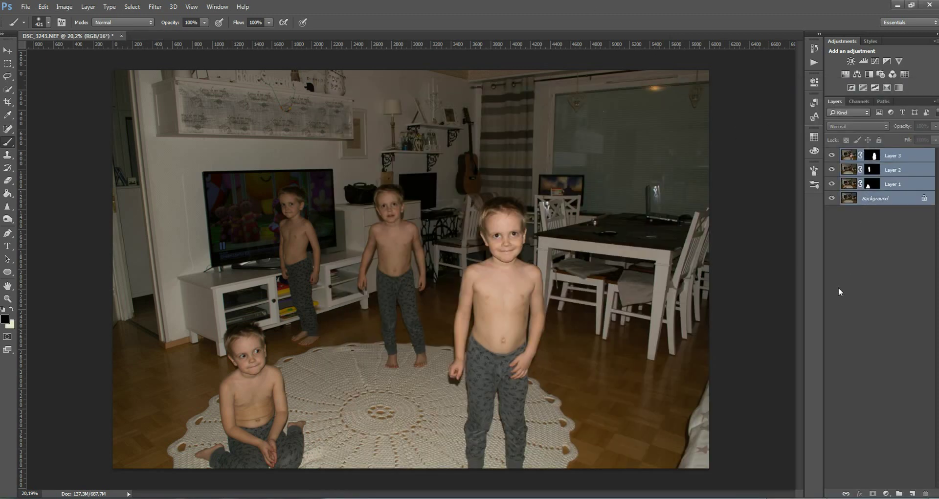
key(ctrl+shift+alt+e)
click(866, 170)
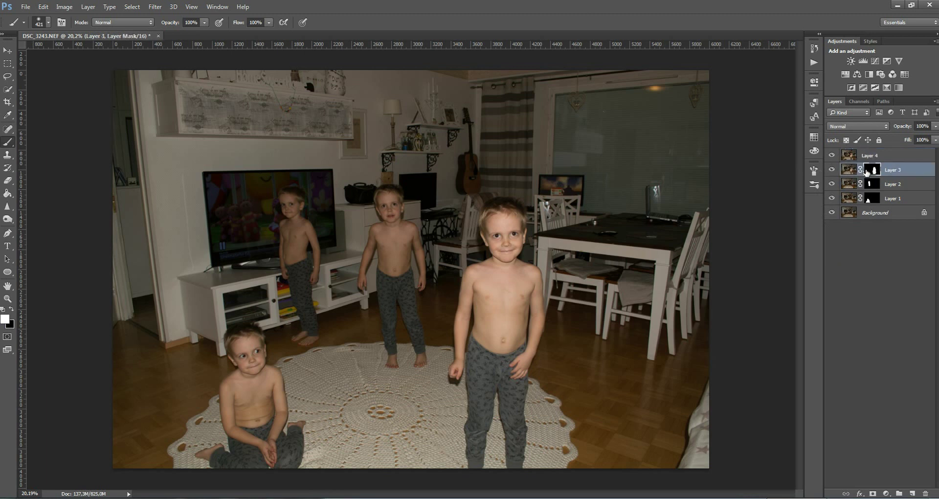
key(shift+alt+comma)
key(alt+Tab)
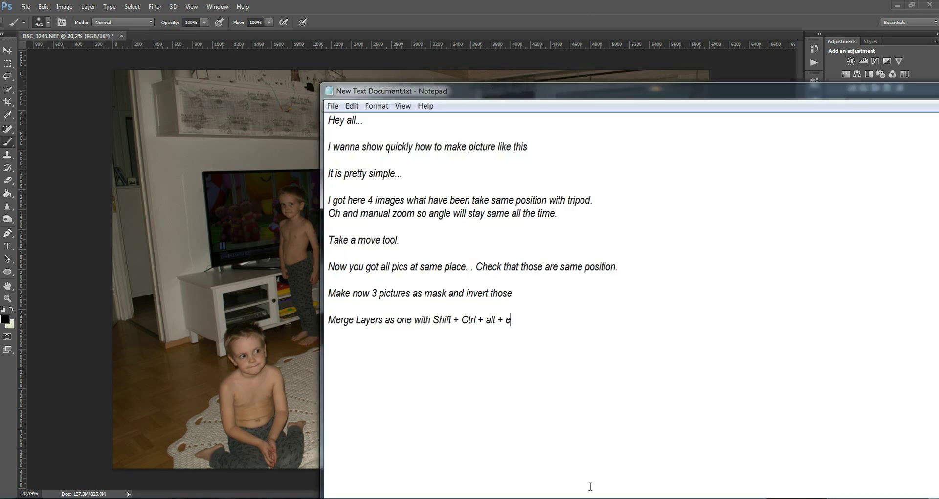
text(Group others and hide)
Step: Select Layer 3 down to Background and try the layer context menu for grouping
click(726, 4)
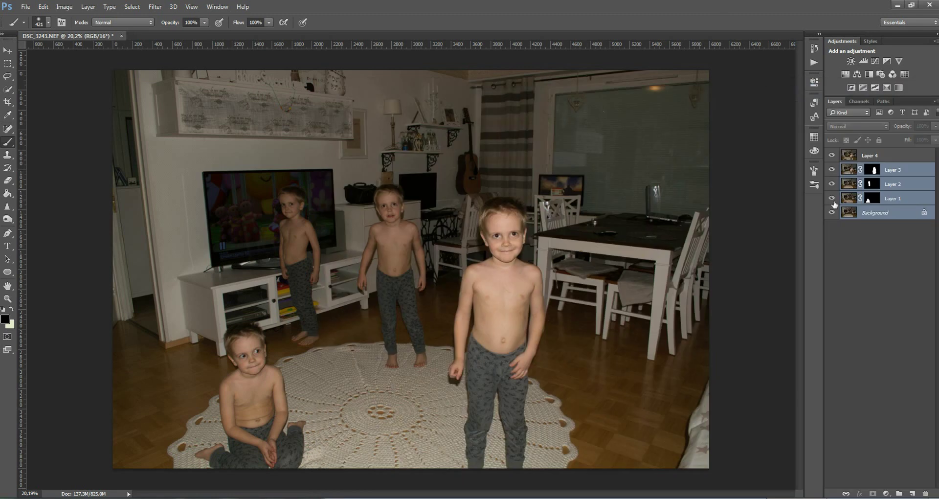
click(888, 184)
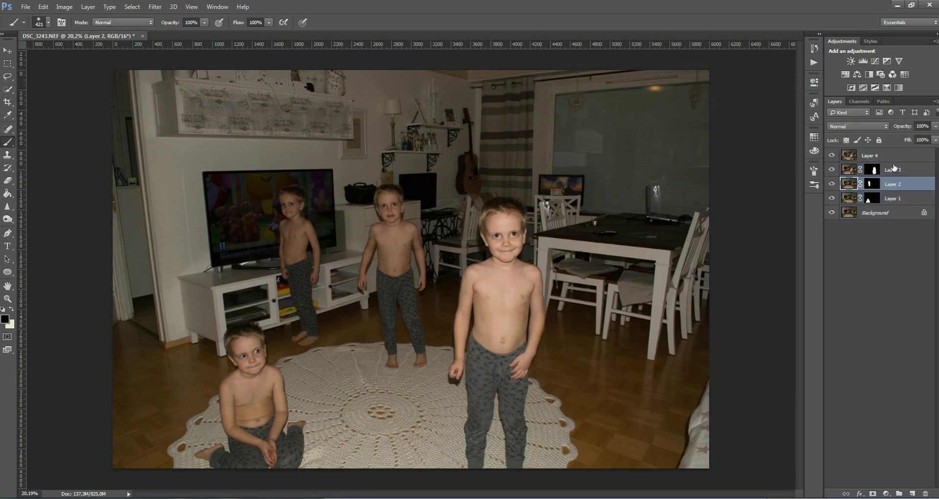
click(894, 169)
shift+click(885, 219)
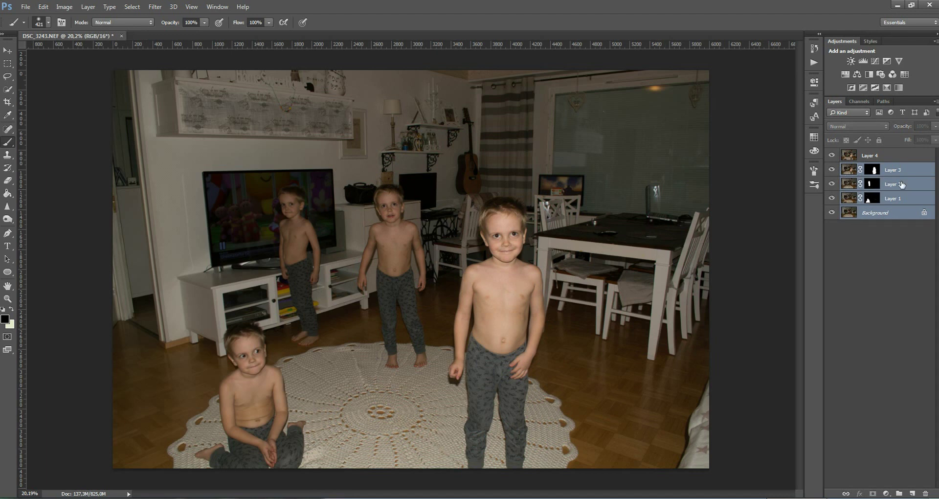
right_click(899, 209)
click(910, 236)
key(g)
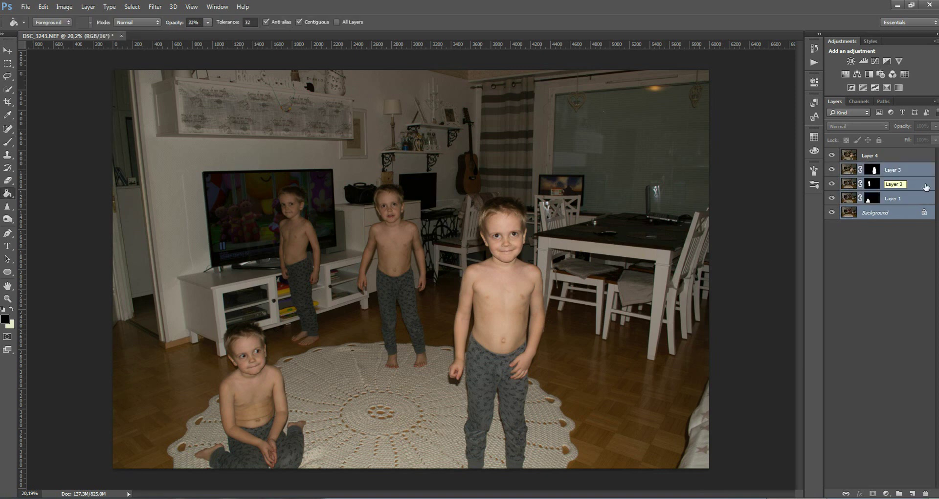
right_click(916, 200)
click(842, 4)
Step: Convert Background to Layer 0 and group Layers 0–3 into Group 1 with Ctrl+G
click(897, 230)
click(924, 212)
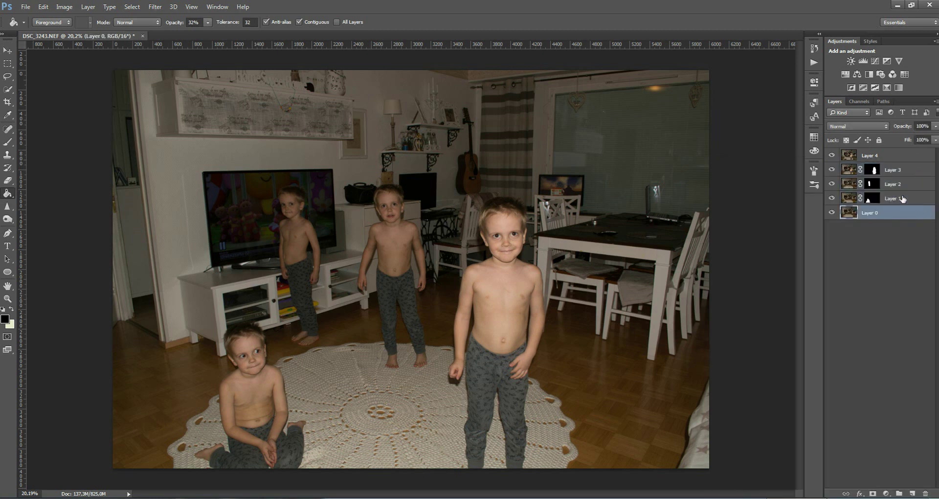
click(897, 171)
shift+click(895, 215)
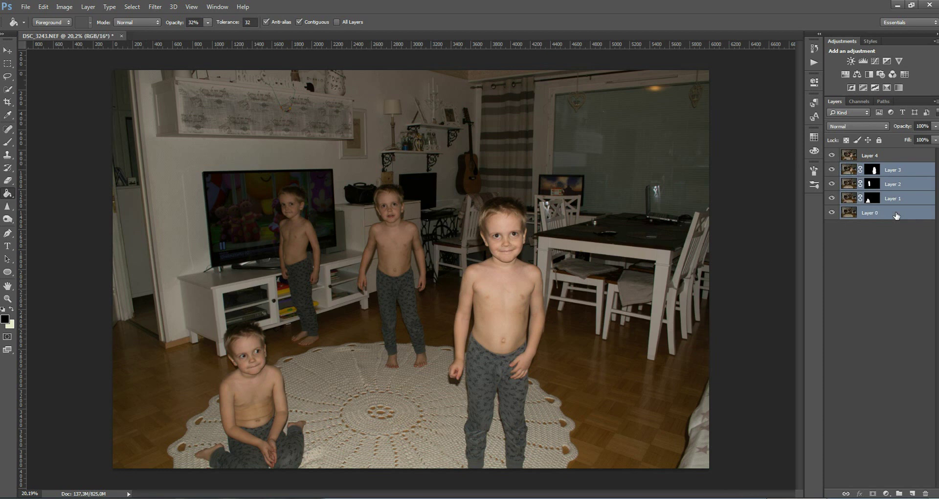
key(ctrl+g)
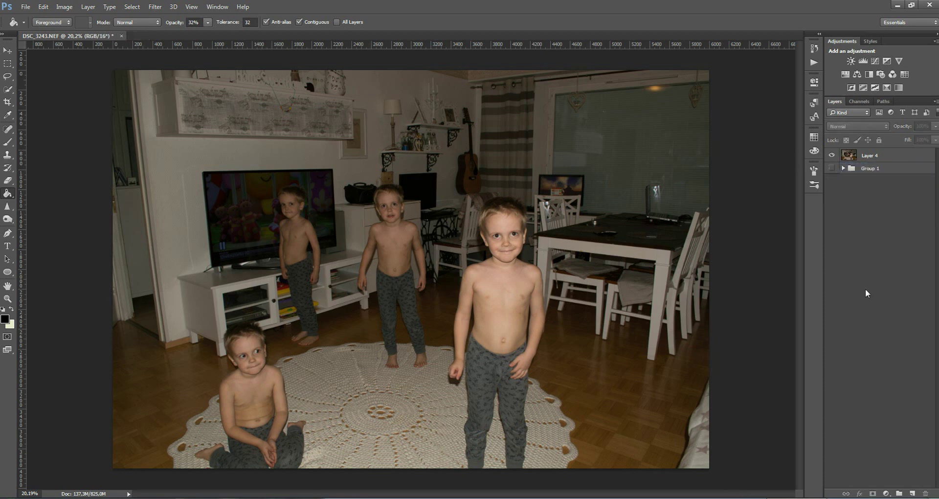
Step: Save the composite as DSC_3243-Edit.tif, cancelling Lightroom's settings sync
key(ctrl+s)
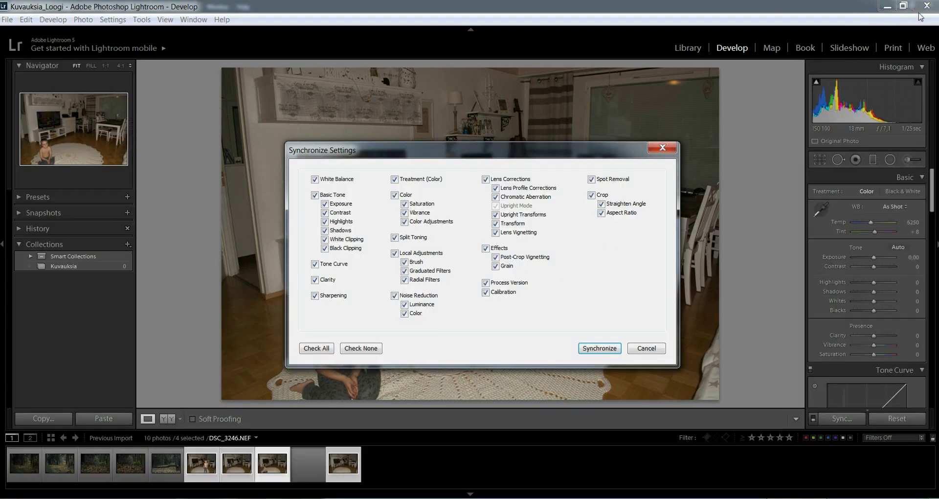
click(656, 350)
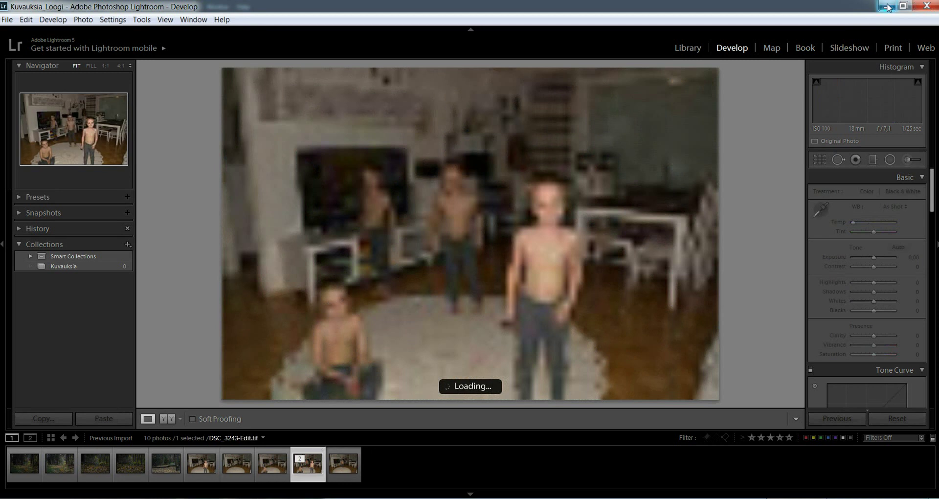
click(888, 7)
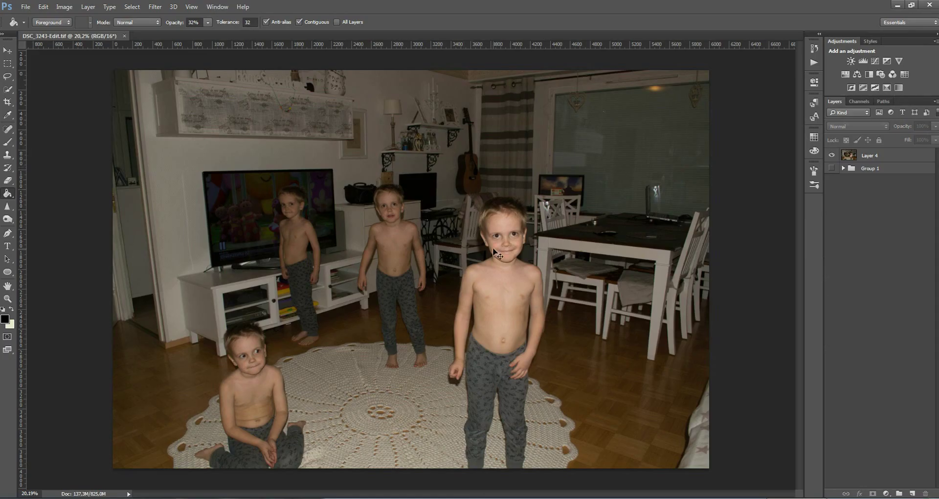
Step: Resize the image to a width of 2000 with Image Size
click(64, 7)
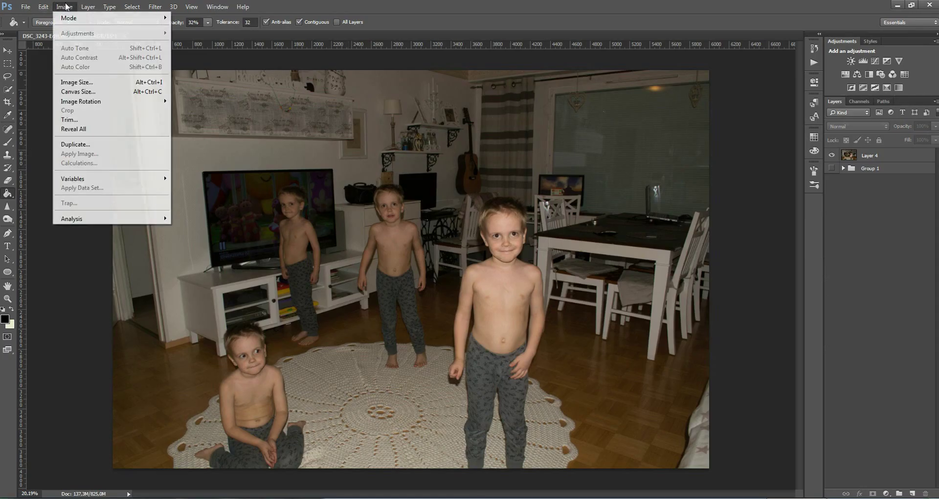
click(91, 86)
text(2000)
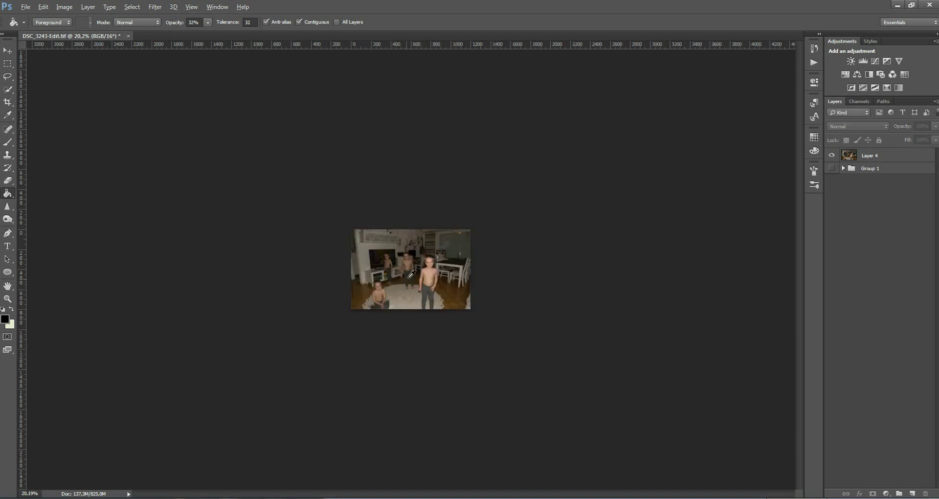
key(ctrl+0)
Step: Select the merged Layer 4 and apply the Camera Raw Filter to it
click(159, 7)
click(892, 154)
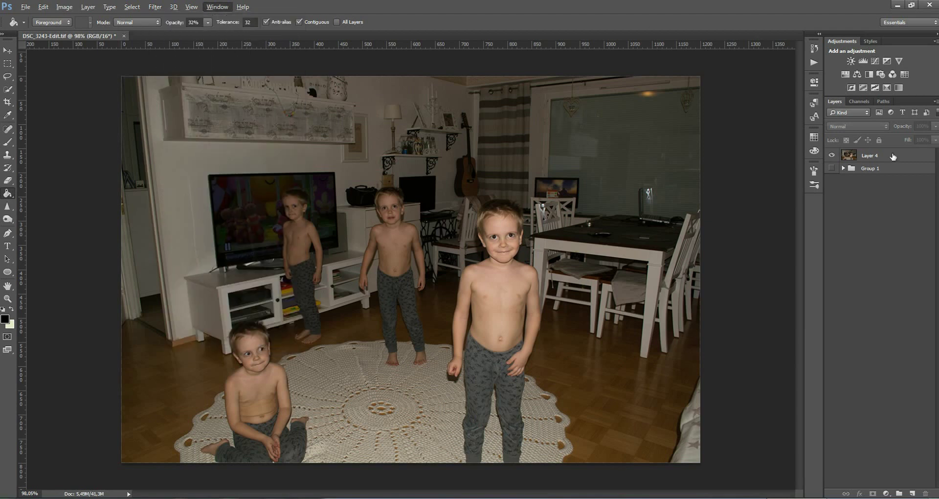
click(888, 156)
click(155, 7)
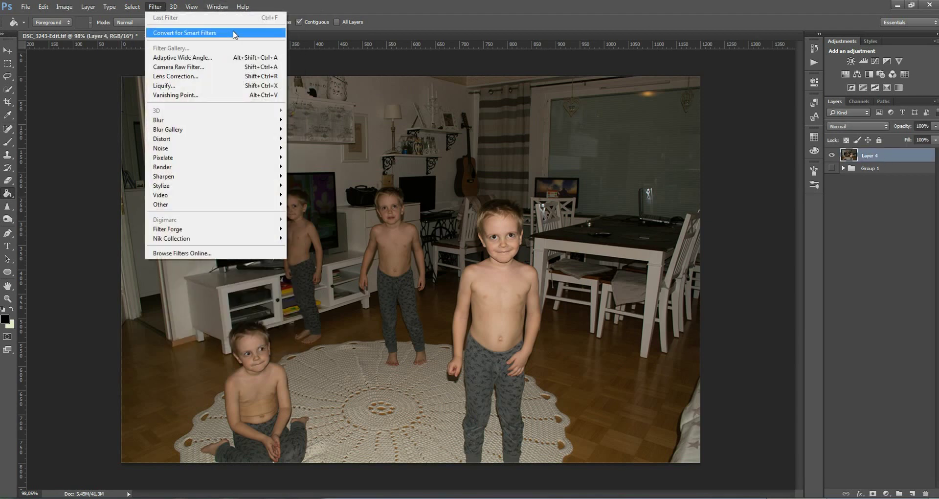
click(231, 70)
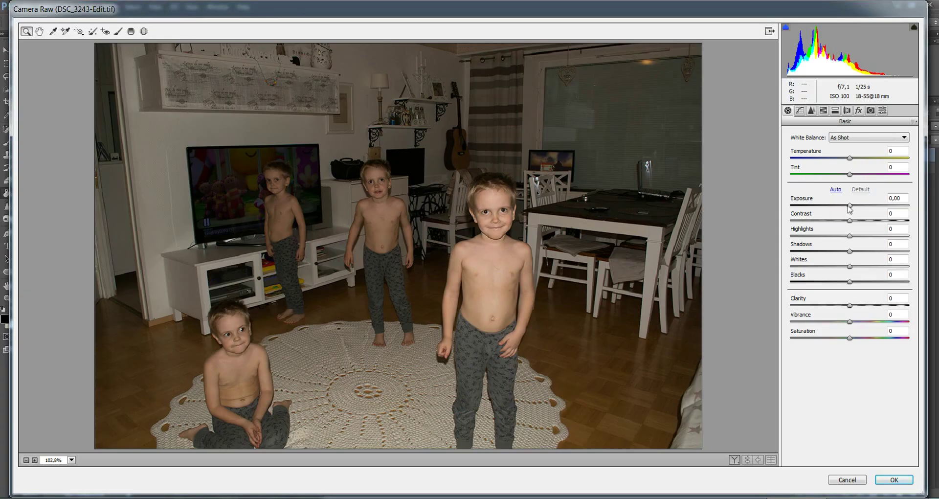
Step: Set Camera Raw exposure to +0,25 and highlights to +47 on Layer 4, then apply
drag(849, 206, 818, 205)
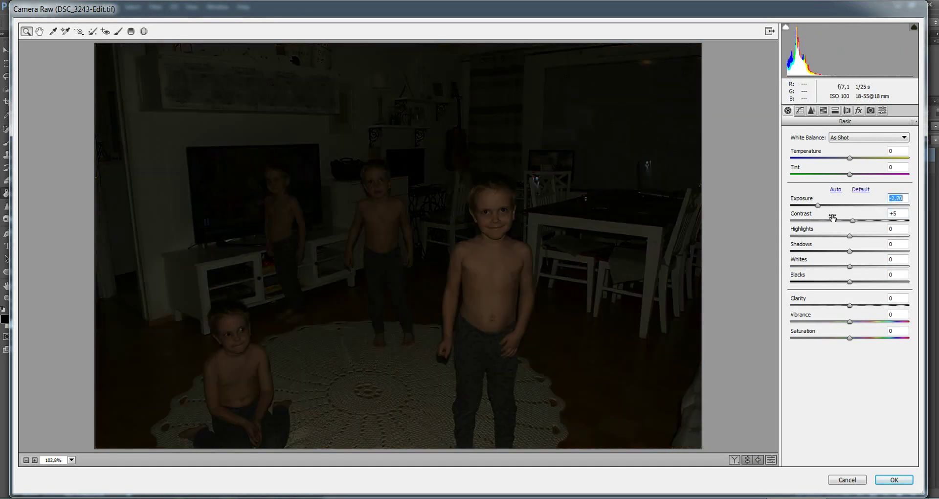
click(853, 204)
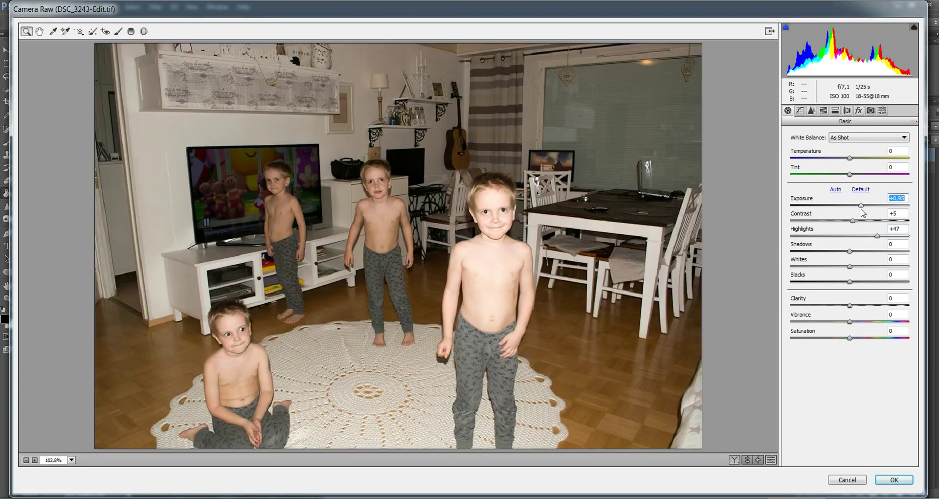
mouse_move(850, 235)
mouse_down()
mouse_move(875, 237)
mouse_move(803, 236)
mouse_move(876, 251)
mouse_move(810, 266)
mouse_move(873, 281)
mouse_move(854, 305)
mouse_move(869, 305)
mouse_move(856, 338)
mouse_up()
click(885, 482)
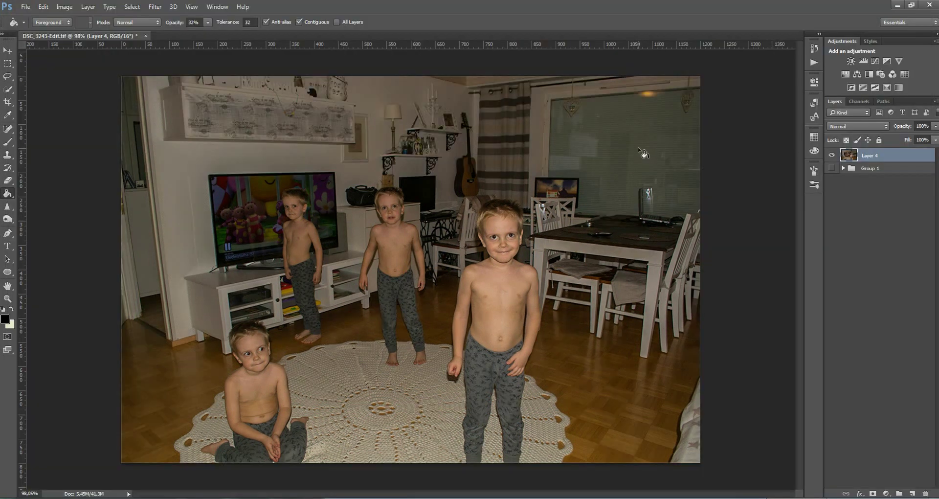
Step: End the Notepad notes with 'FINISHED !!! THX FOR WATCHING...' and 'SORRY MY ALL TYPOS !!! :D'
key(alt+Tab)
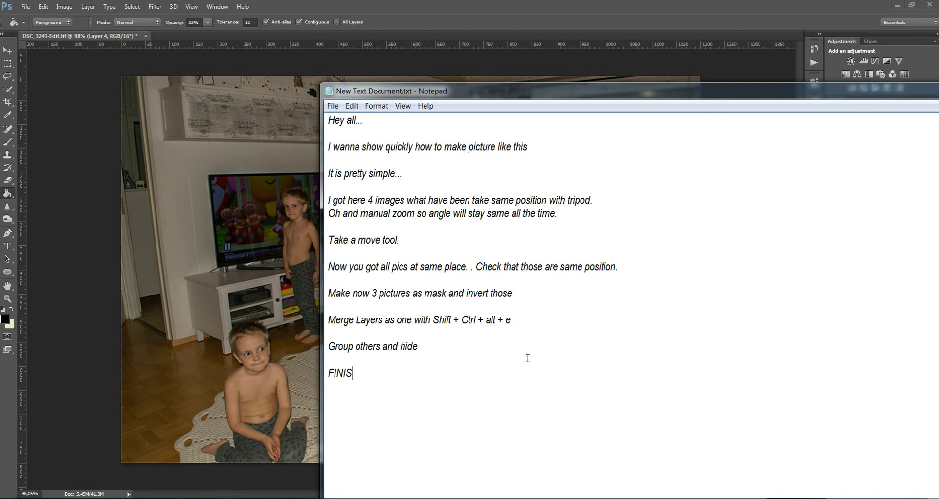
text(HED)
text( !!! THX FOR WATCHING...  )
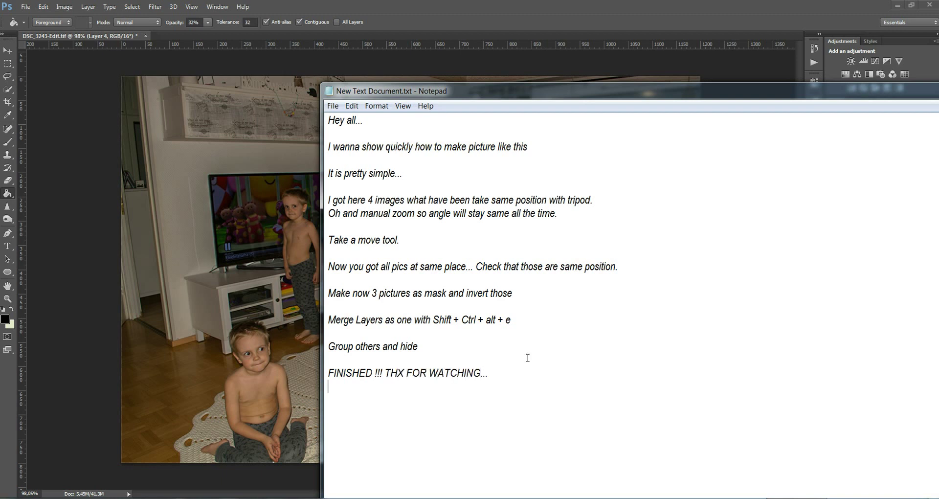
text(SORRY MY ALL TYPOS !!! )
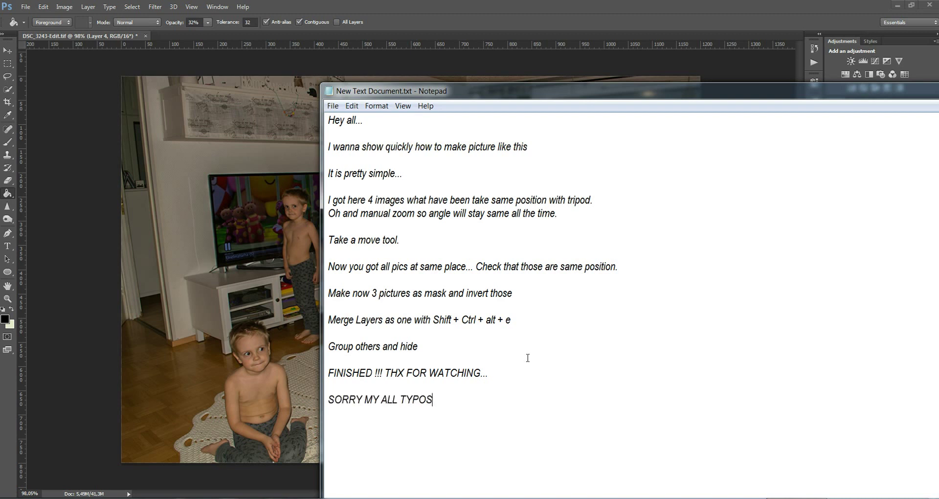
text(:D)
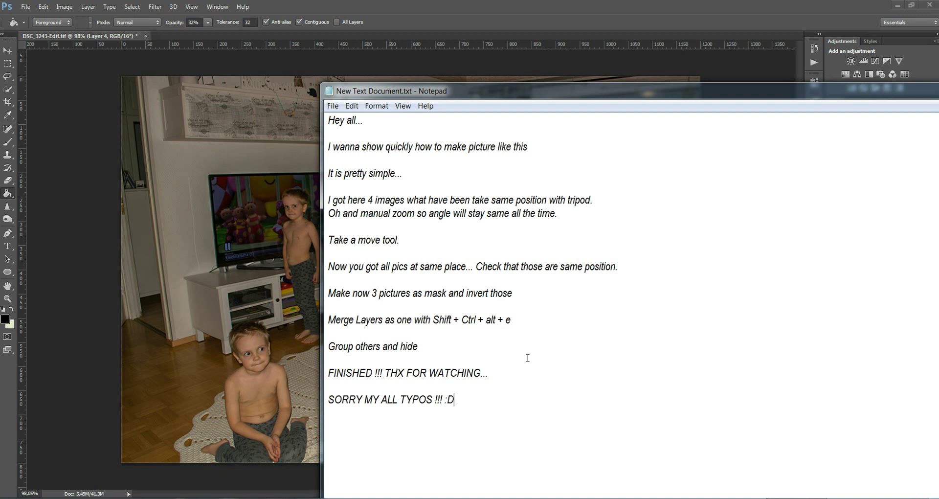